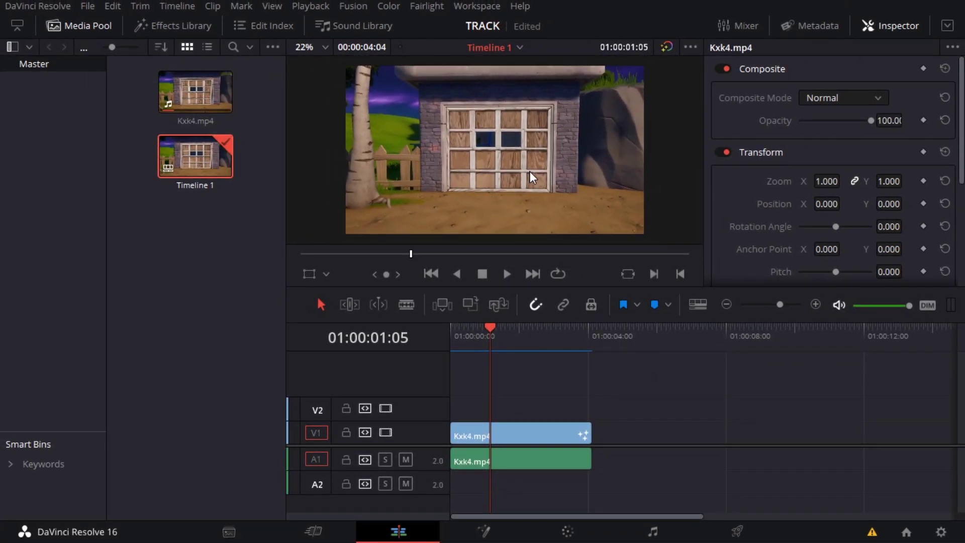
Zoom around the Kxx4.mp4 timeline, then return the playhead to its first frame.
scroll(530, 171, "up", 1)
scroll(539, 188, "up", 1)
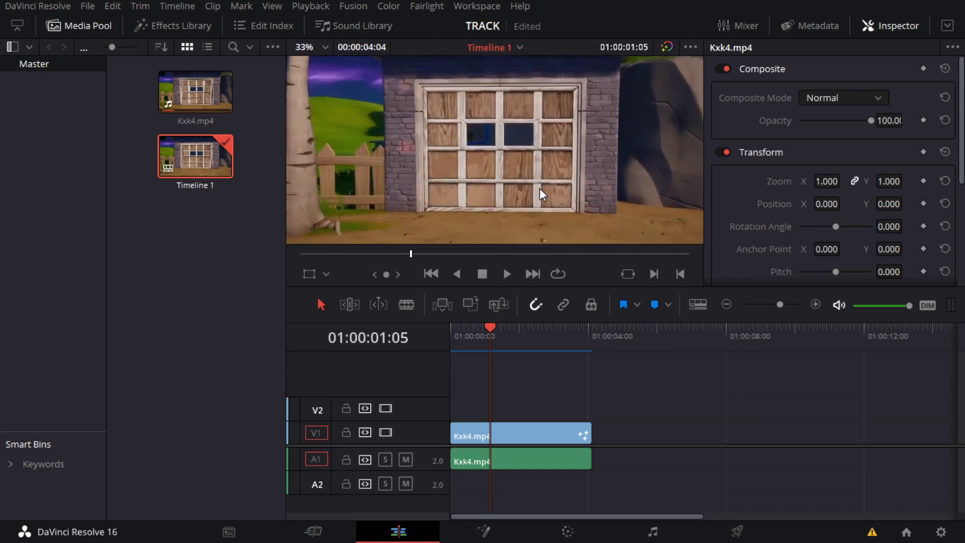
scroll(539, 188, "down", 2)
scroll(548, 193, "up", 1)
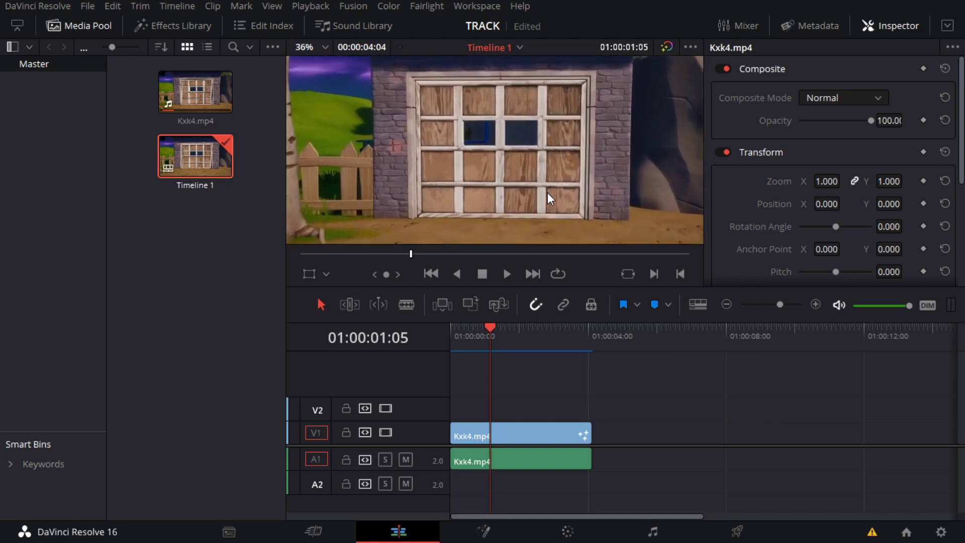
scroll(548, 193, "down", 2)
scroll(548, 193, "down", 1)
scroll(547, 195, "up", 5)
scroll(574, 158, "down", 5)
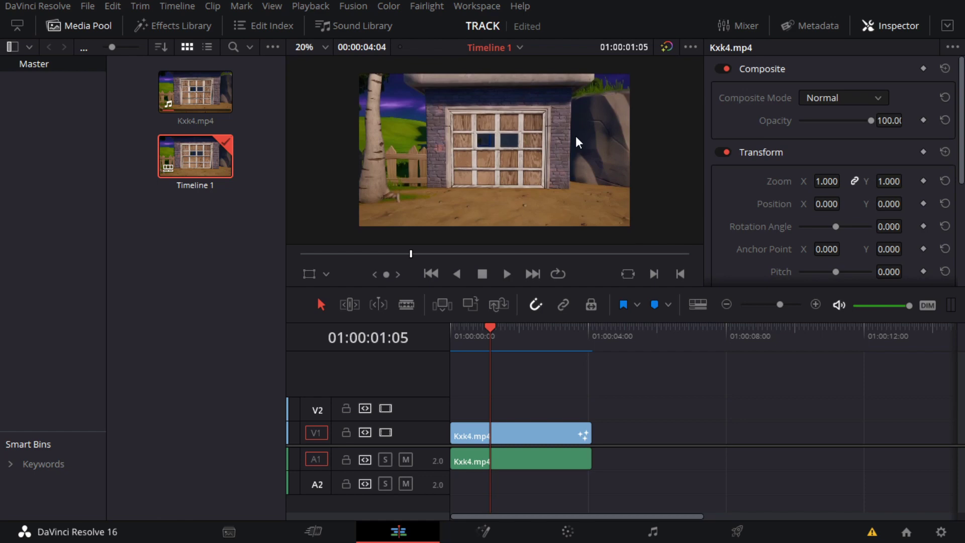
key("Home")
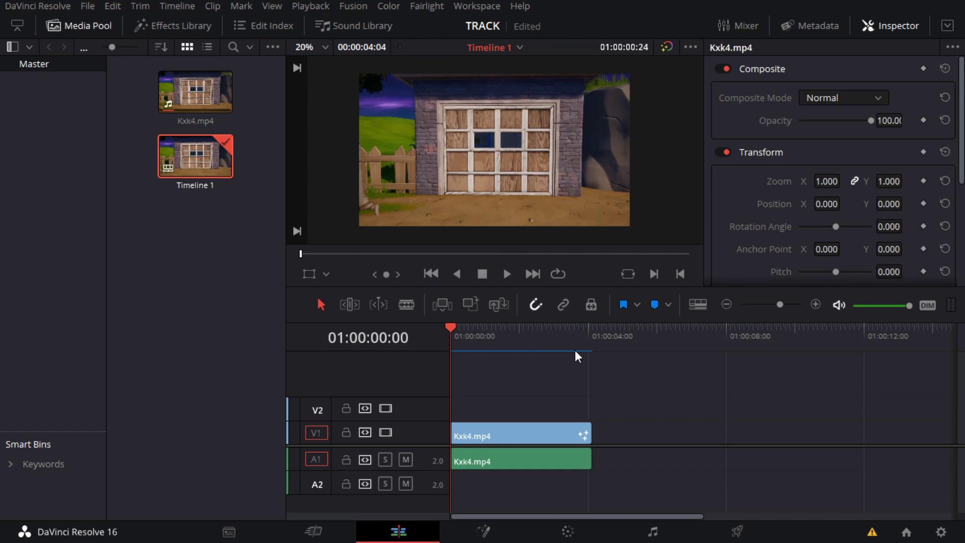
Preview the garage door clip by jumping, scrubbing and playing it from the start.
left_click(593, 345)
left_click(456, 333)
scroll(569, 210, "up", 2)
scroll(569, 210, "down", 4)
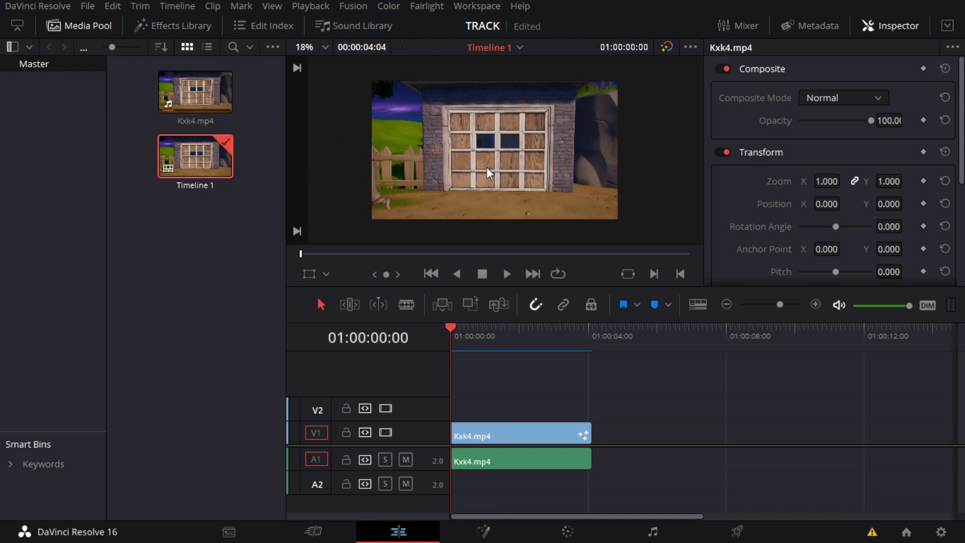
scroll(477, 180, "up", 5)
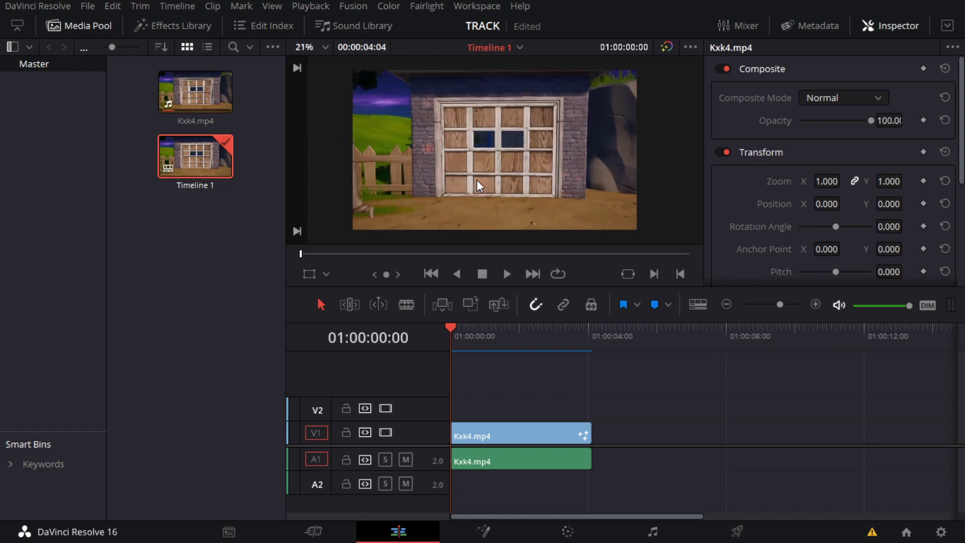
scroll(527, 179, "up", 2)
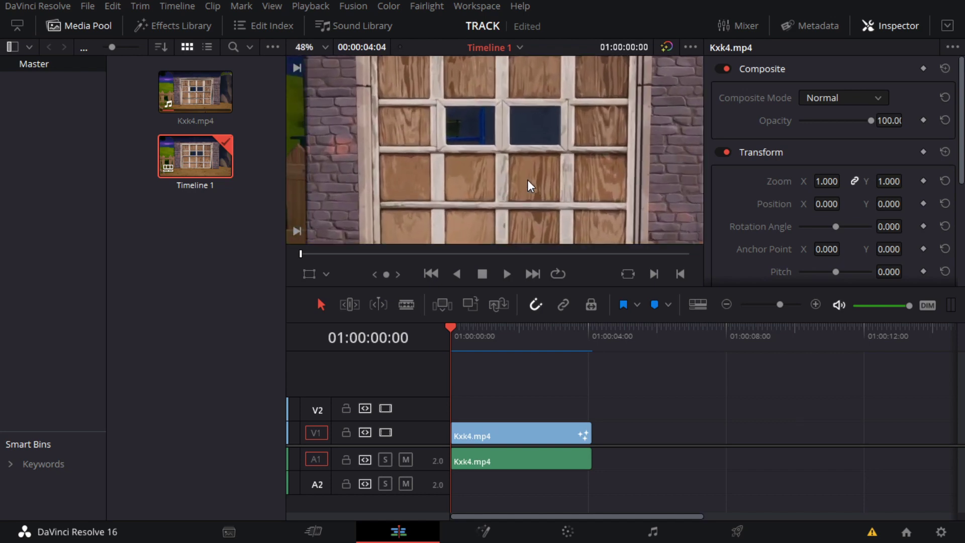
scroll(528, 180, "down", 4)
scroll(530, 180, "down", 3)
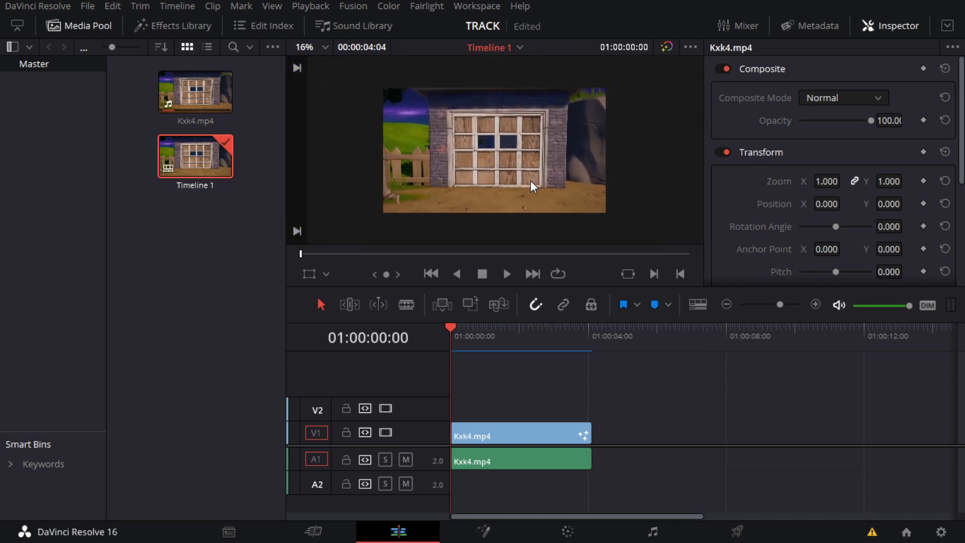
scroll(530, 180, "up", 1)
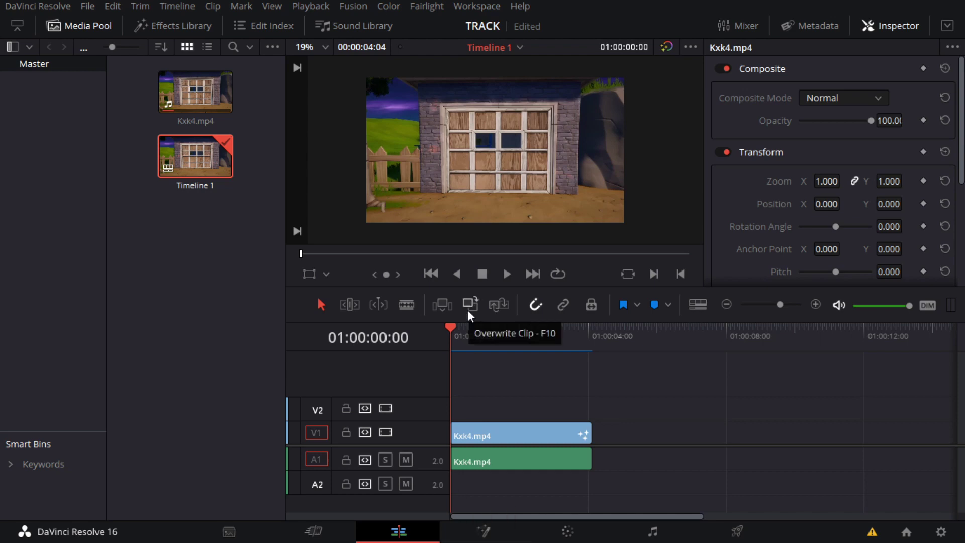
left_click_drag(527, 345, 565, 344)
left_click(454, 340)
key("space")
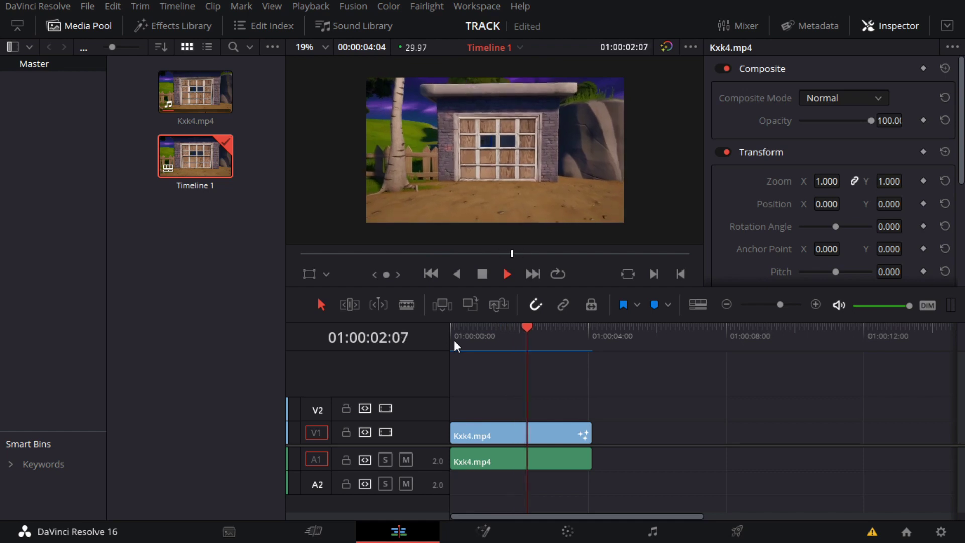
Stop playback, select the garage door clip on V1 and open it in Fusion.
left_click(563, 340)
left_click(533, 435)
left_click(484, 531)
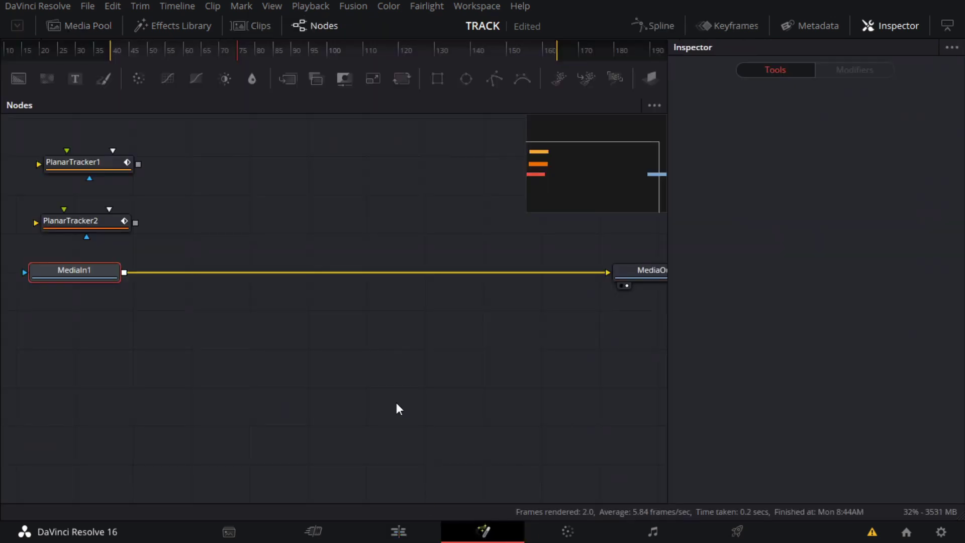
Remove the extra PlanarTracker2 node, reveal the viewer, and search the tools for 'plan'.
mouse_move(96, 177)
left_mouse_down()
mouse_move(111, 224)
mouse_move(101, 189)
left_mouse_up()
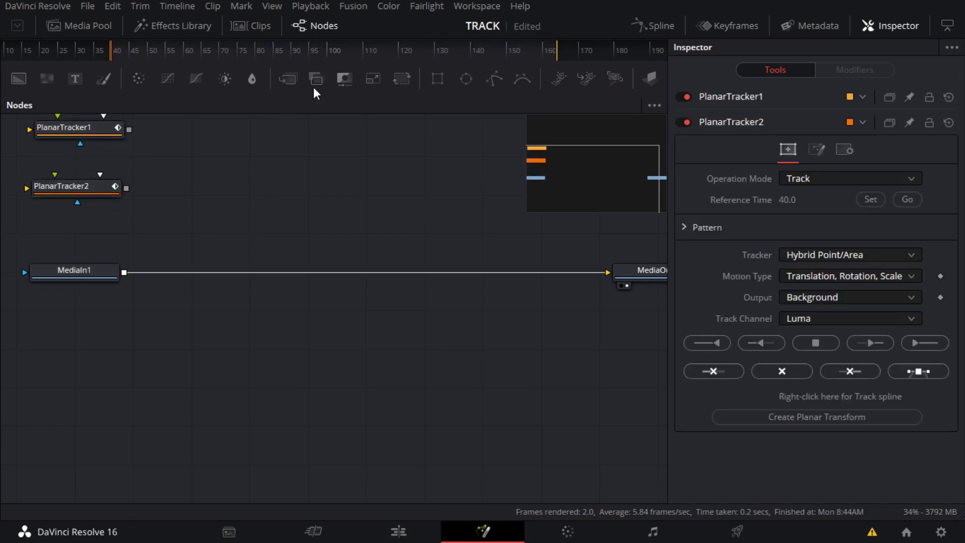
left_click_drag(314, 95, 293, 268)
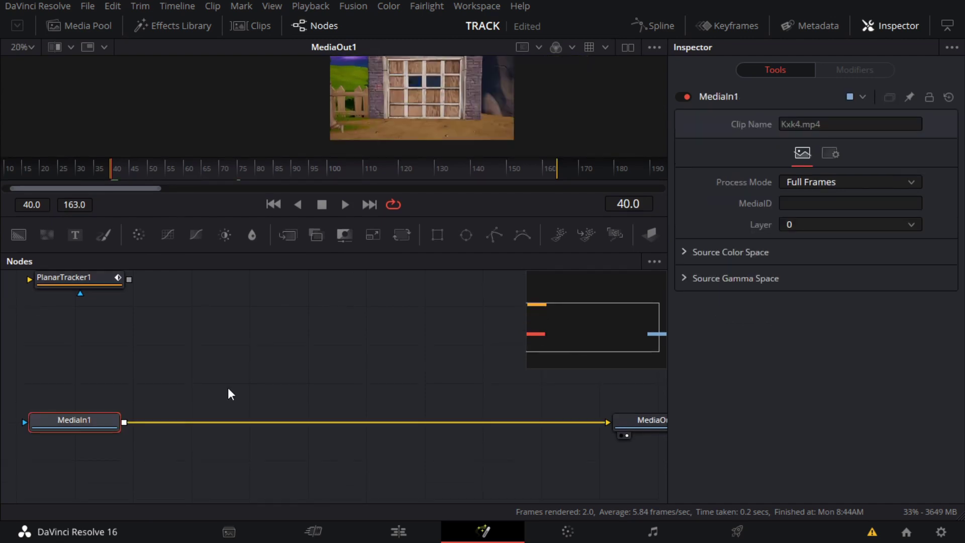
key("shift+space")
type("plan")
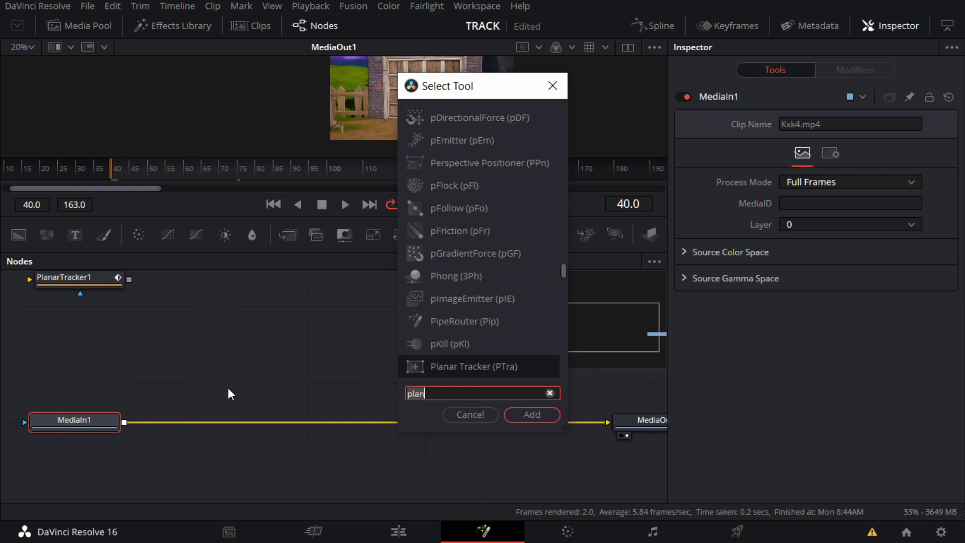
Add a Planar Tracker after MediaIn1 and set its tracker to Hybrid Point/Area.
key("Return")
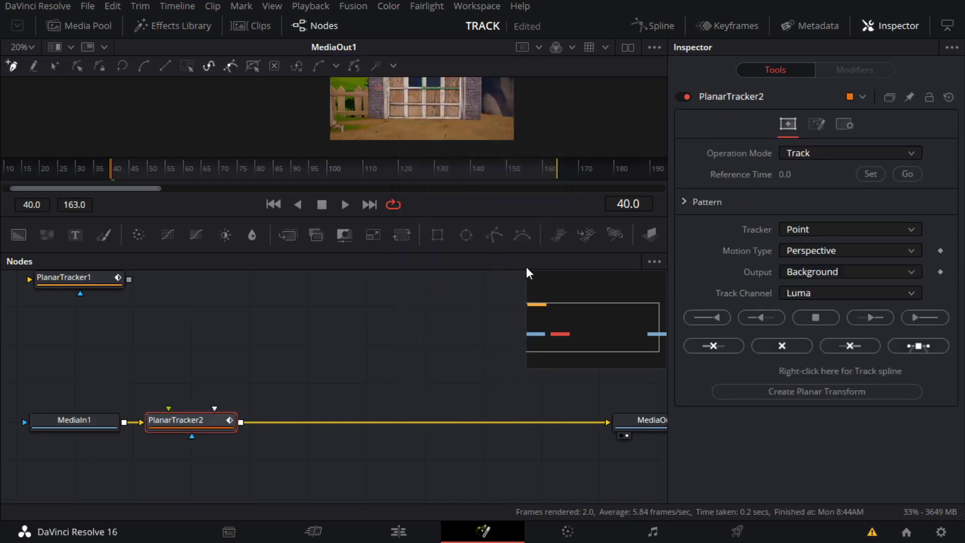
left_click_drag(518, 254, 518, 489)
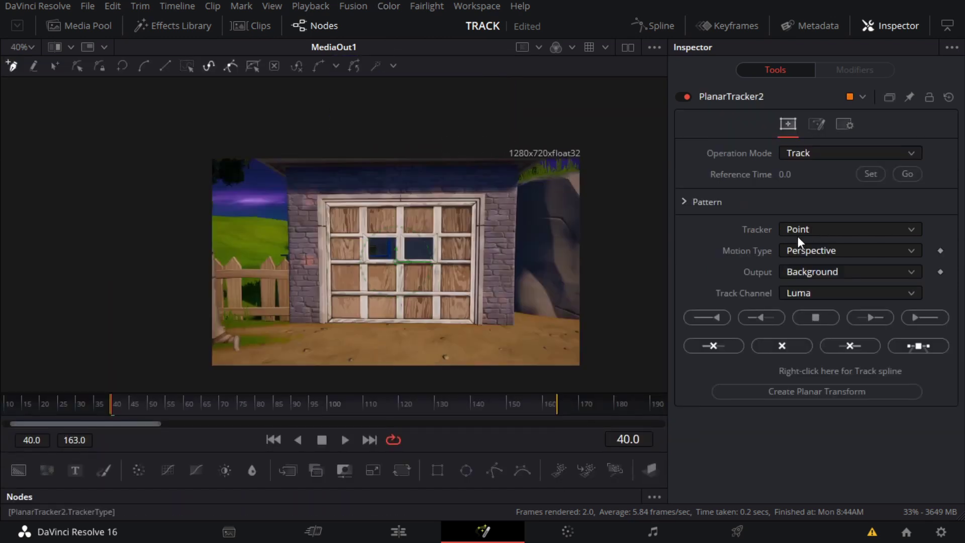
left_click(825, 230)
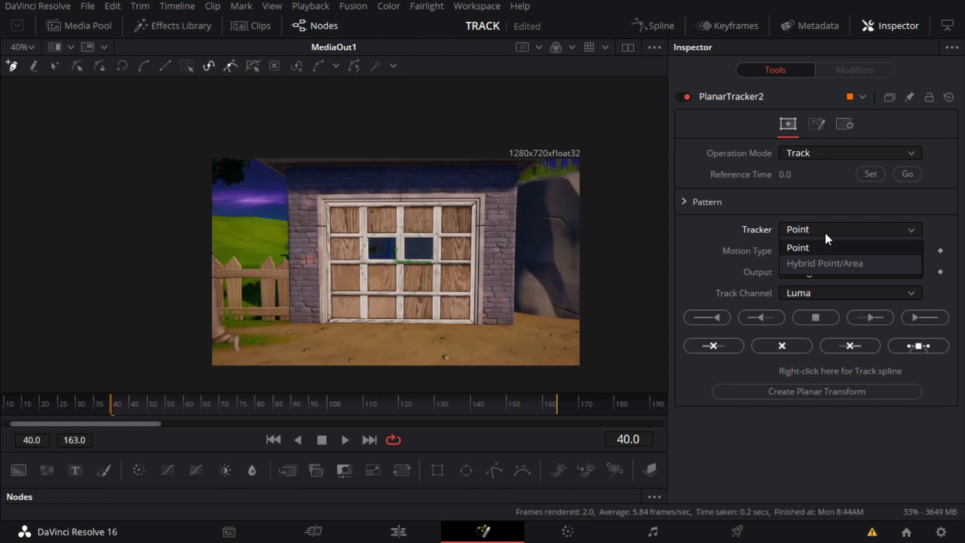
left_click(822, 264)
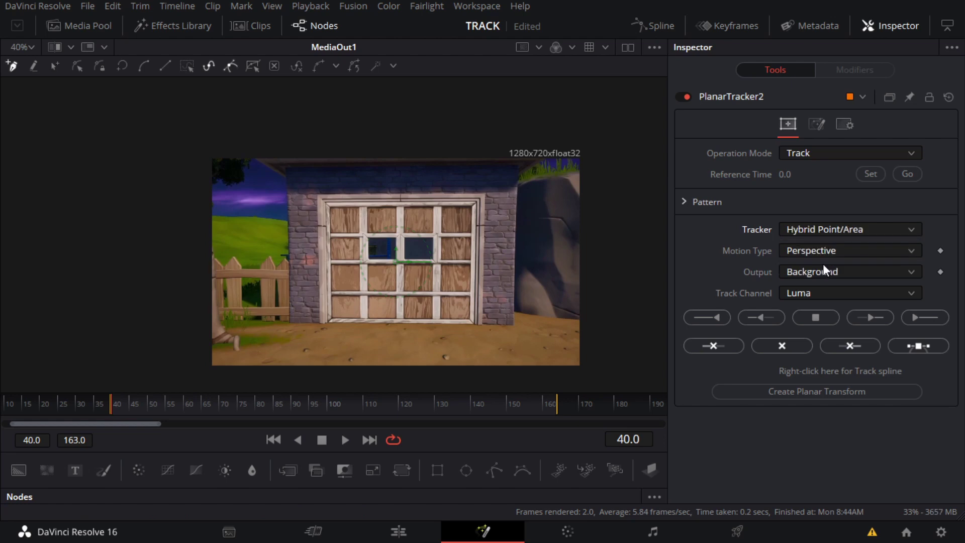
Review the tracker and motion type lists, keeping Hybrid Point/Area and Perspective.
left_click(811, 252)
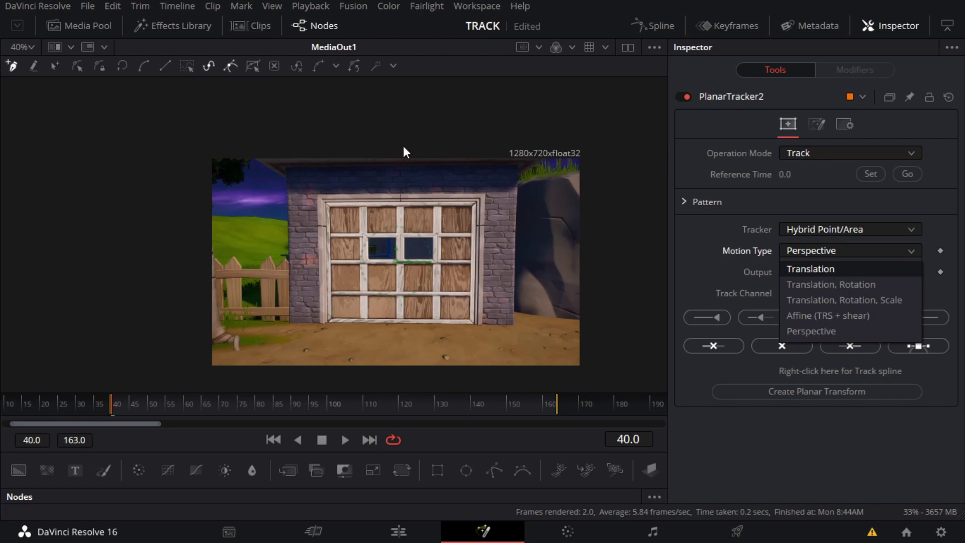
left_click(702, 130)
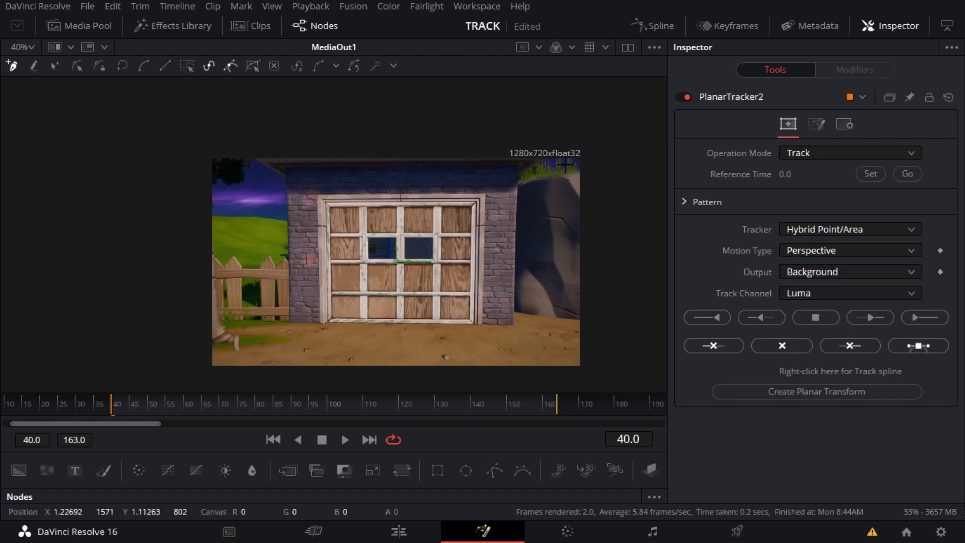
left_click(831, 251)
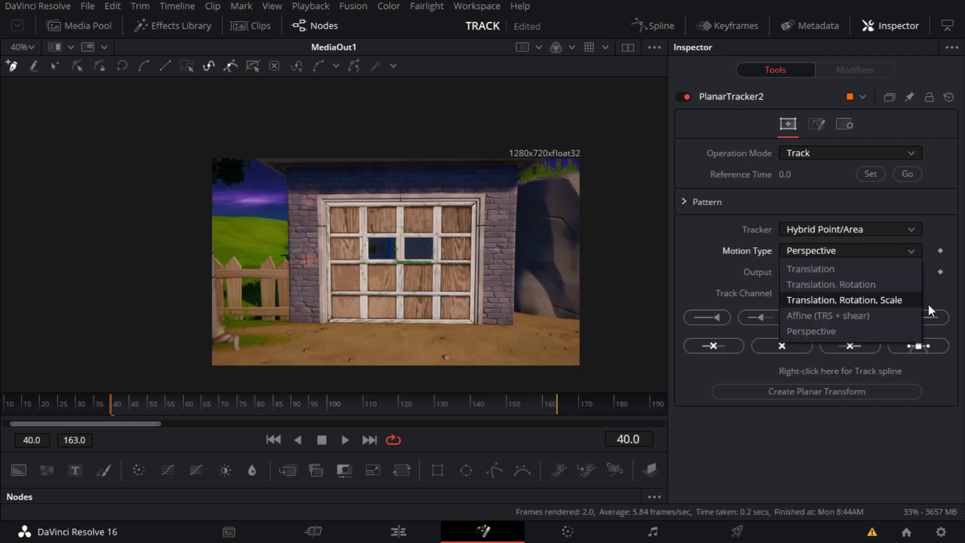
left_click(729, 249)
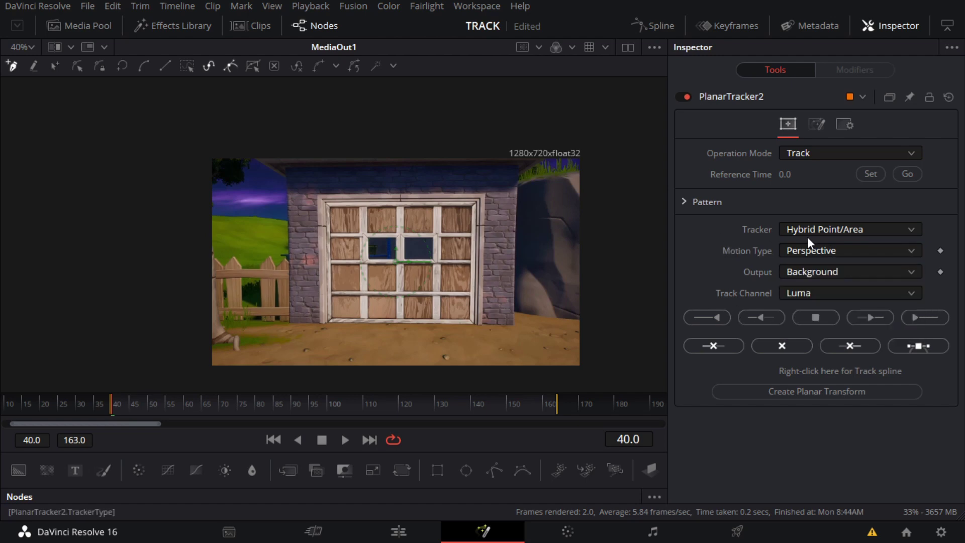
left_click(821, 229)
left_click(826, 264)
left_click(827, 251)
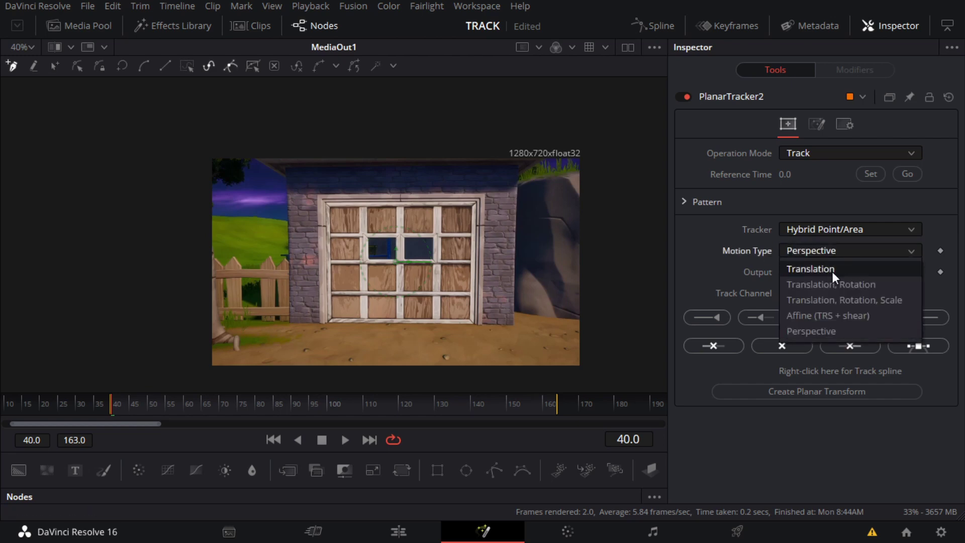
left_click(692, 303)
left_click(803, 251)
Play the clip from the start of the range to preview the garage door.
left_click(713, 216)
key("space")
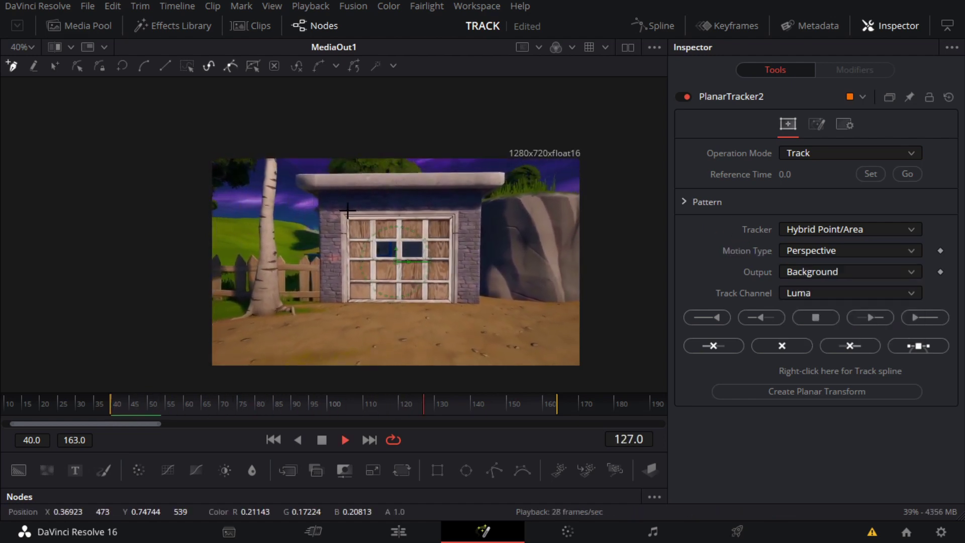
left_click(322, 440)
left_click(273, 440)
key("space")
scroll(391, 264, "down", 2)
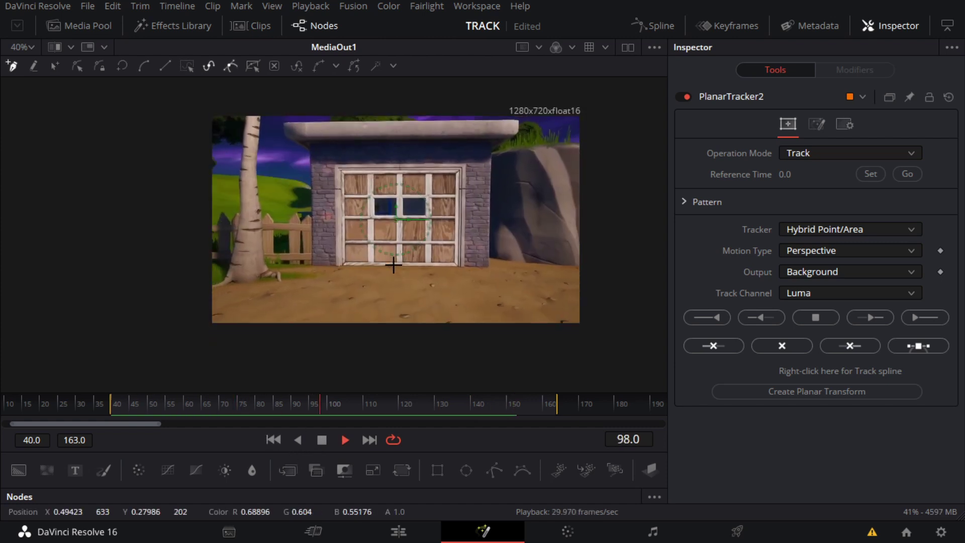
key("space")
left_click(279, 439)
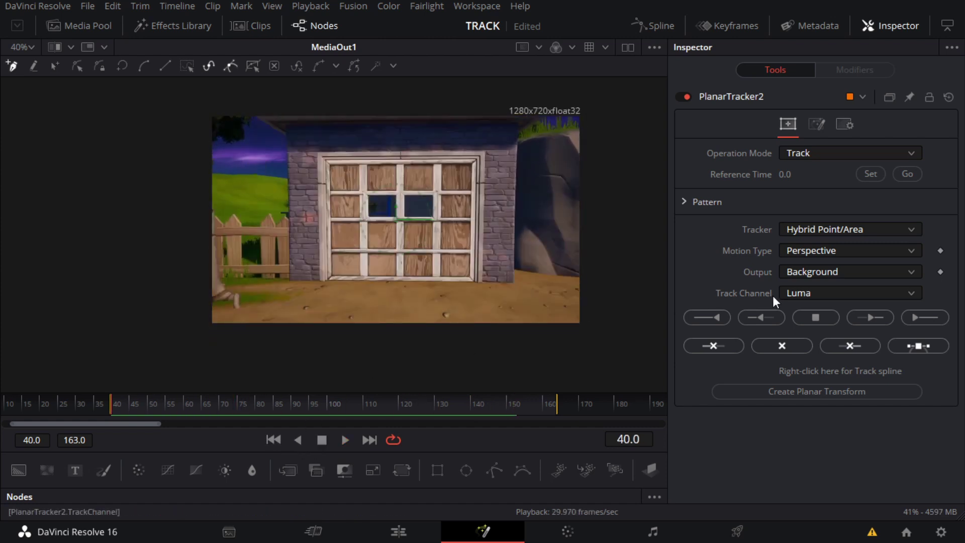
Set PlanarTracker2's motion type to Translation, Rotation, Scale and check playback.
left_click(825, 252)
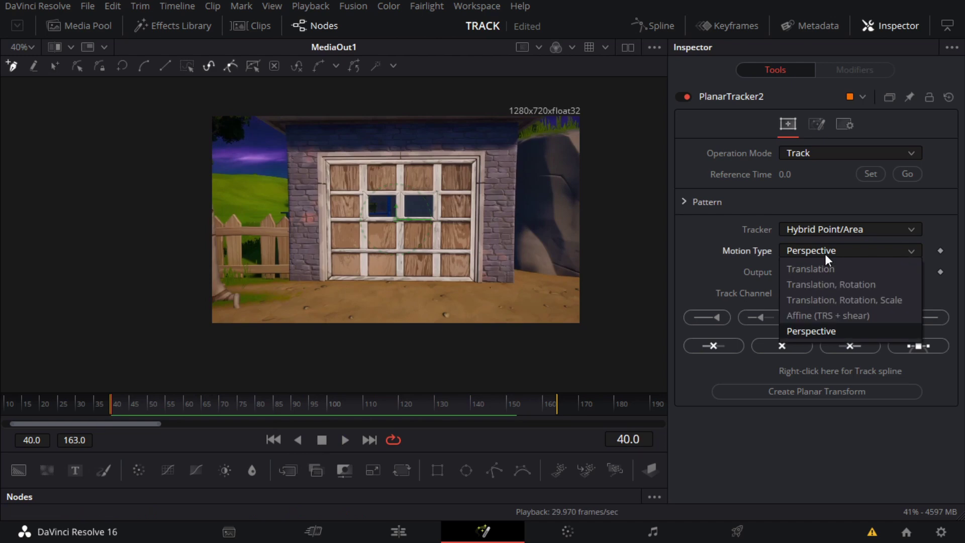
left_click(893, 299)
key("space")
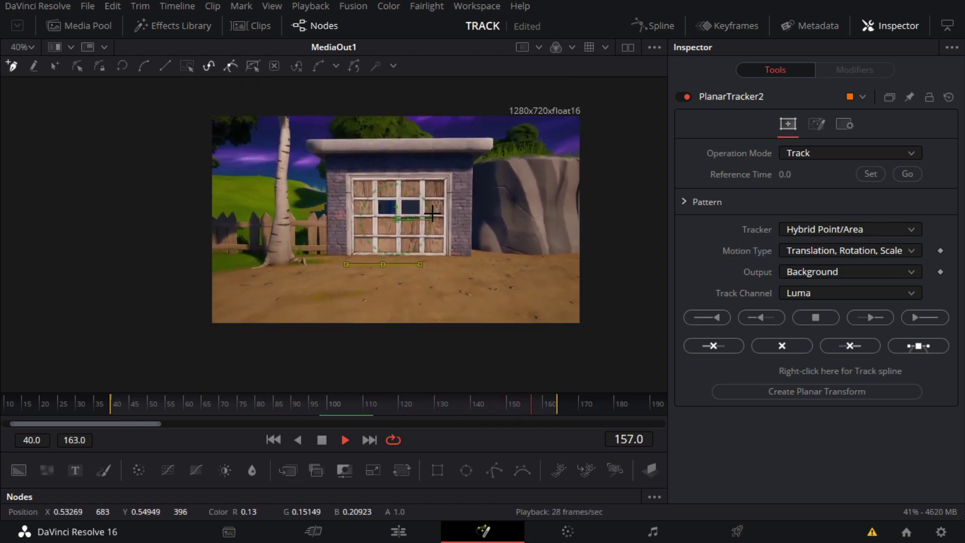
left_click(297, 440)
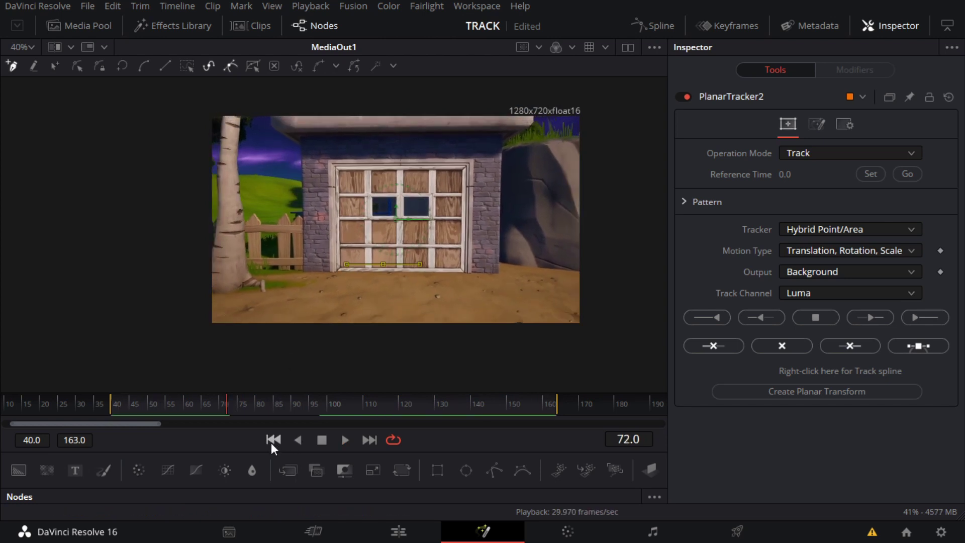
left_click(272, 440)
Keep the Output on Background and the Track Channel on Luma.
left_click(812, 272)
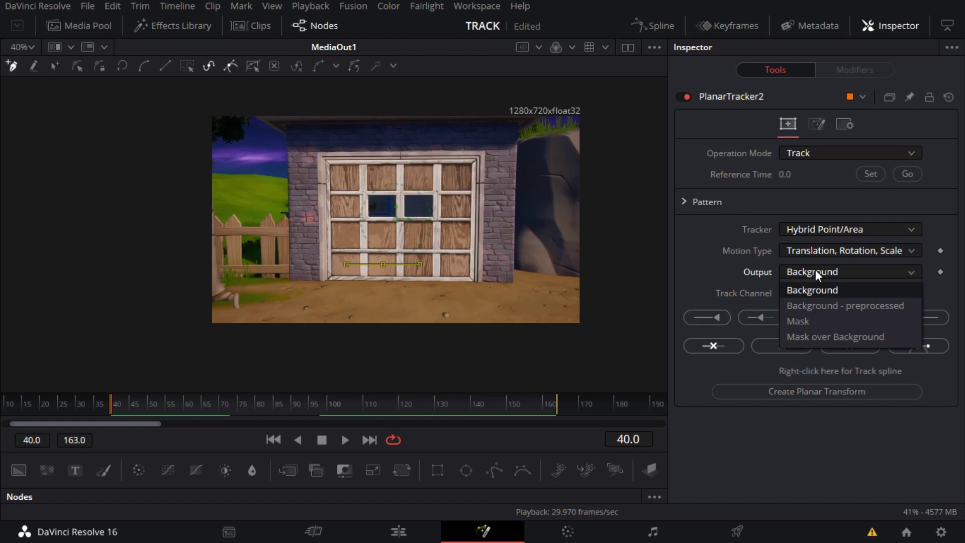
left_click(816, 270)
left_click(821, 275)
left_click(846, 268)
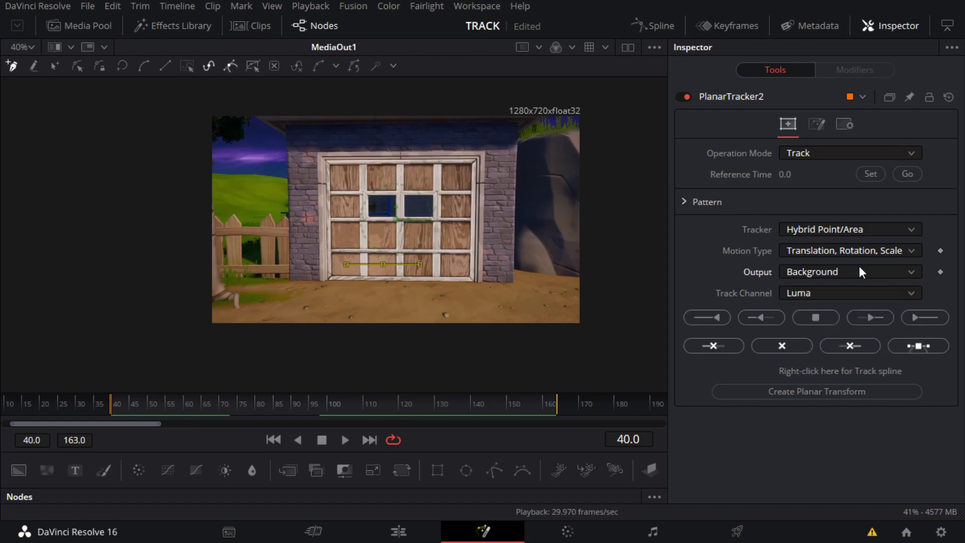
left_click(796, 296)
left_click(796, 297)
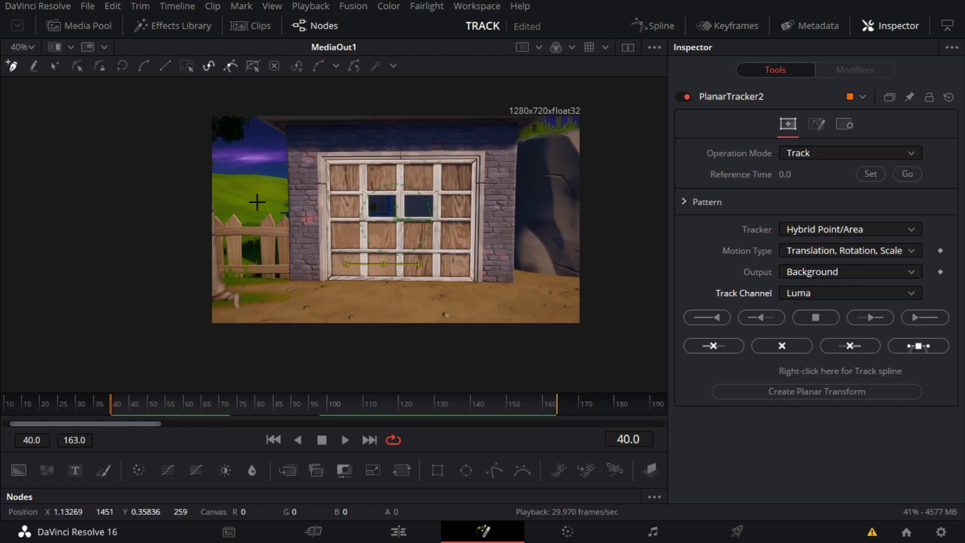
left_click(799, 292)
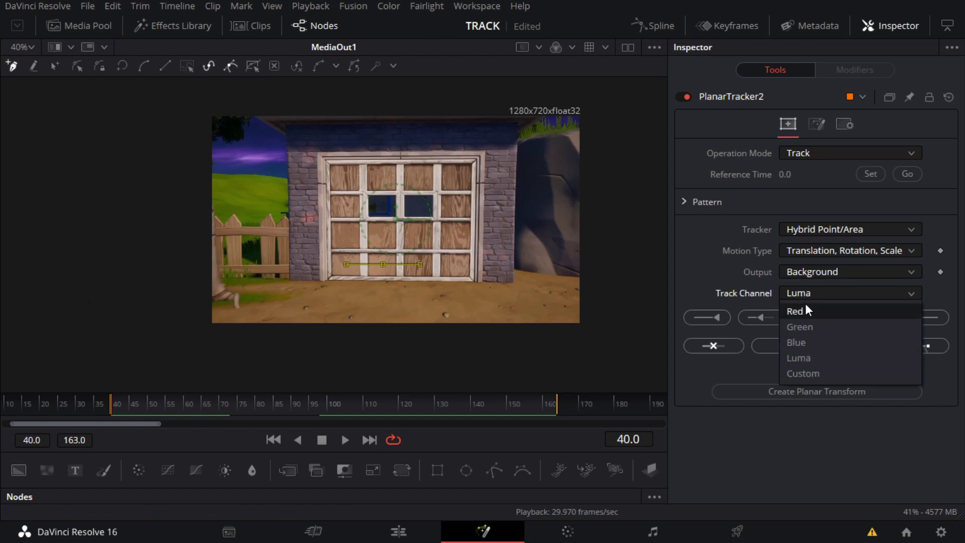
left_click(821, 296)
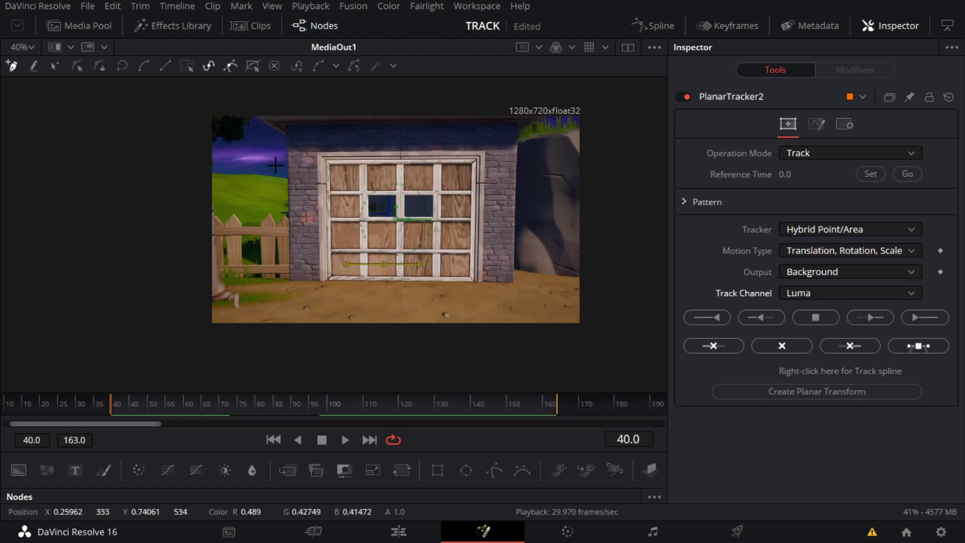
left_click(820, 290)
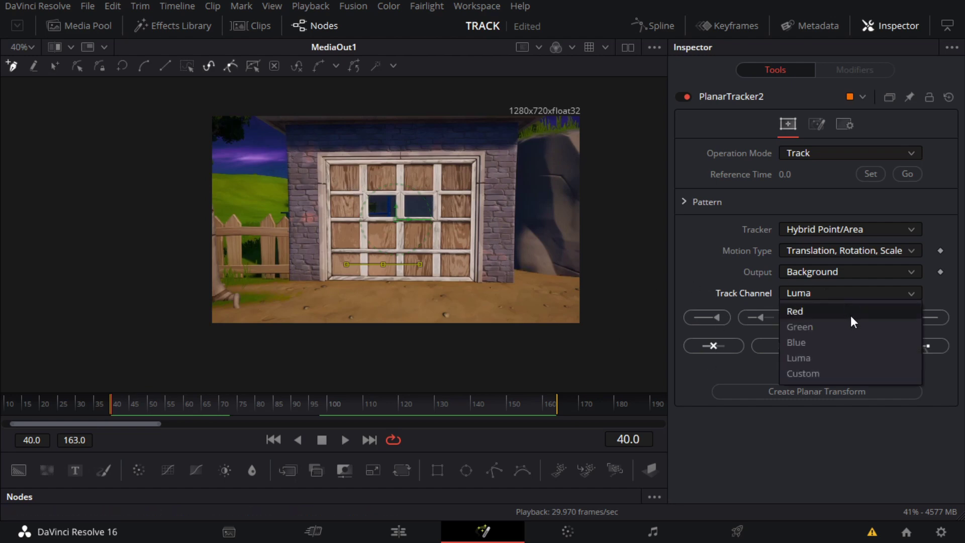
left_click(850, 314)
left_click(828, 297)
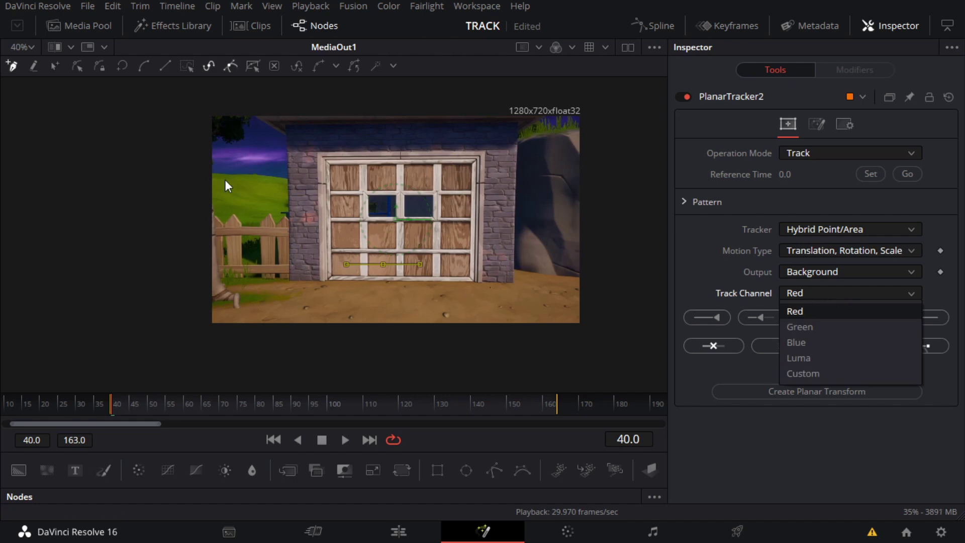
left_click(833, 360)
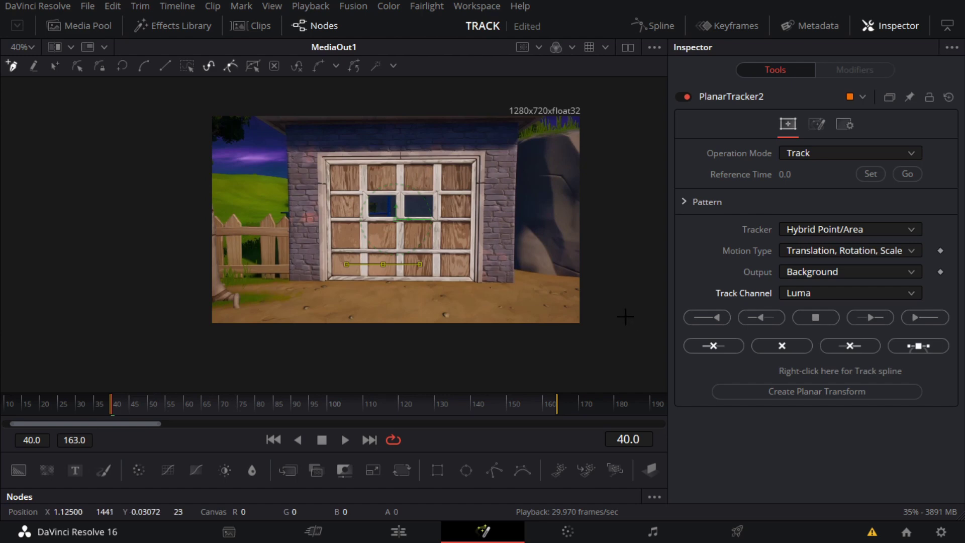
left_click(831, 294)
left_click(831, 326)
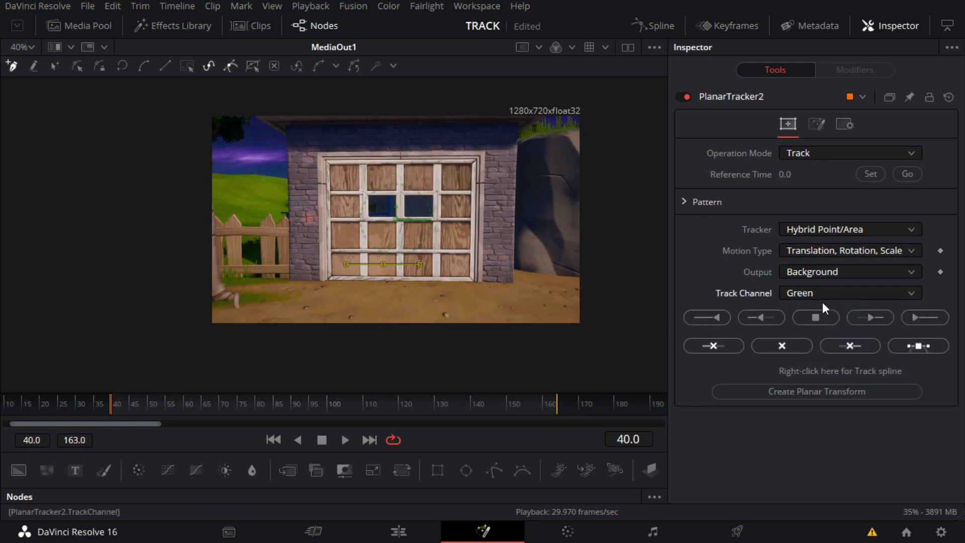
left_click(822, 294)
left_click(797, 342)
left_click(810, 294)
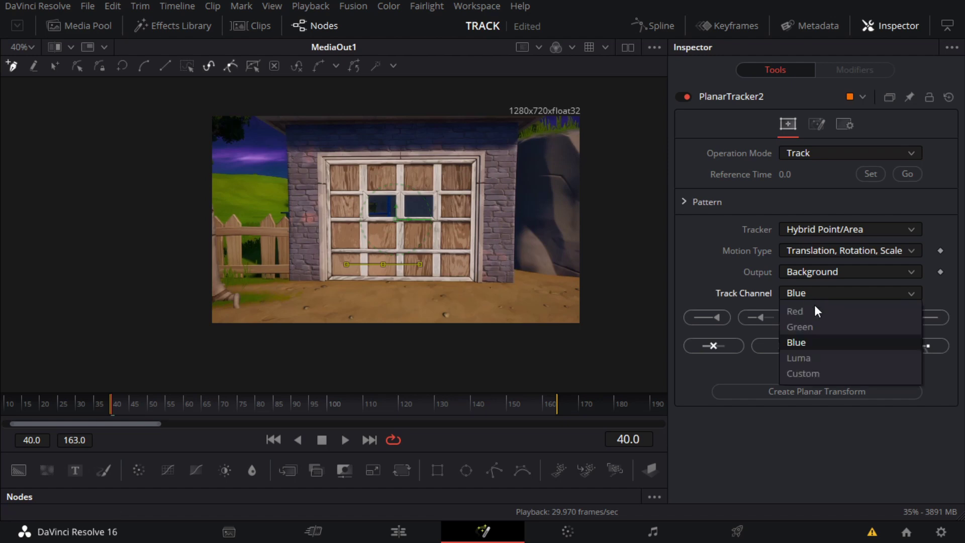
left_click(828, 386)
left_click(819, 294)
left_click(823, 372)
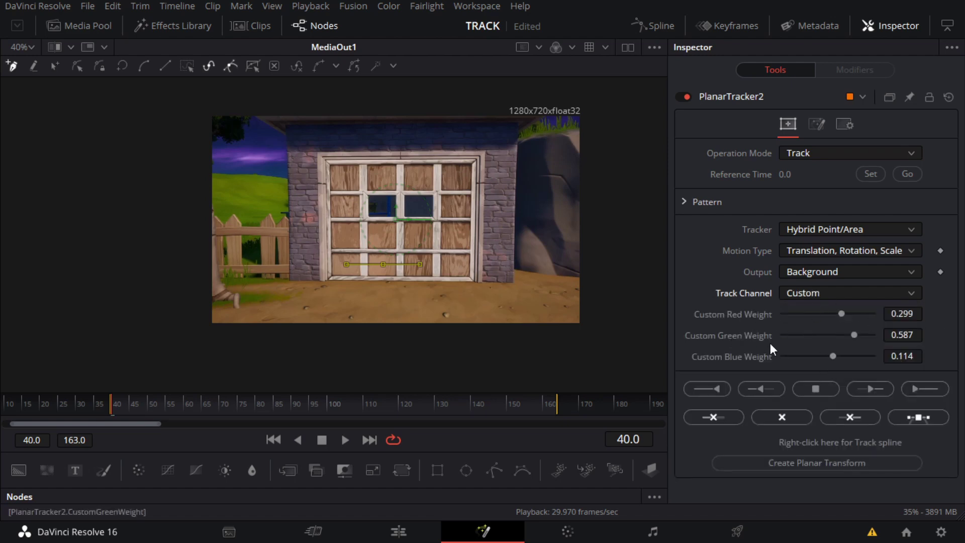
left_click(804, 295)
left_click(798, 356)
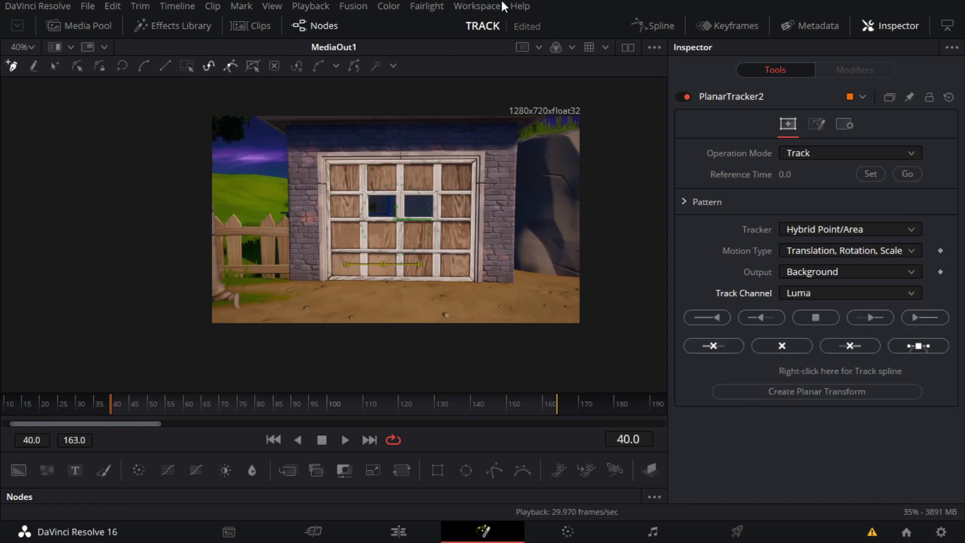
Set PlanarTracker2's Reference Time to the current frame 40.
left_click(875, 179)
scroll(478, 252, "up", 3)
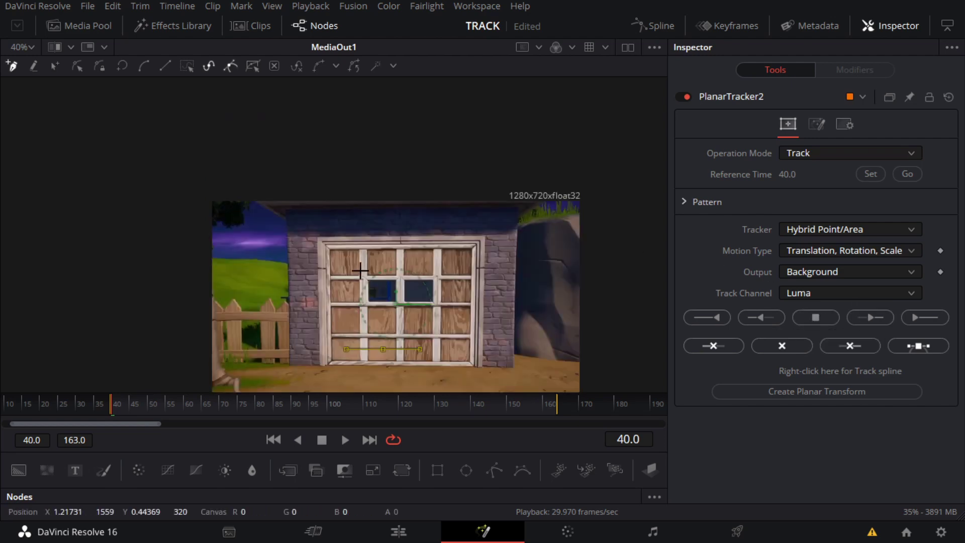
scroll(389, 274, "down", 3)
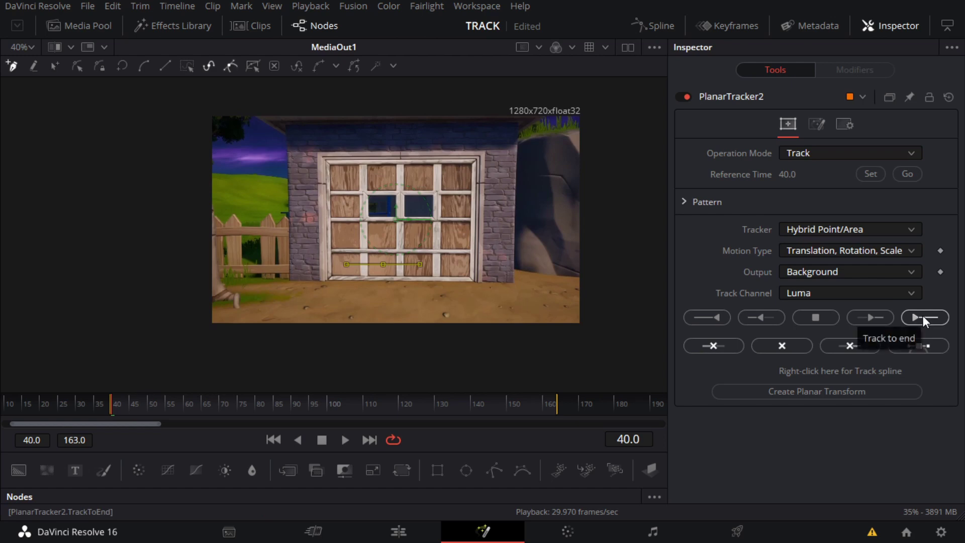
key("space")
scroll(408, 189, "down", 2)
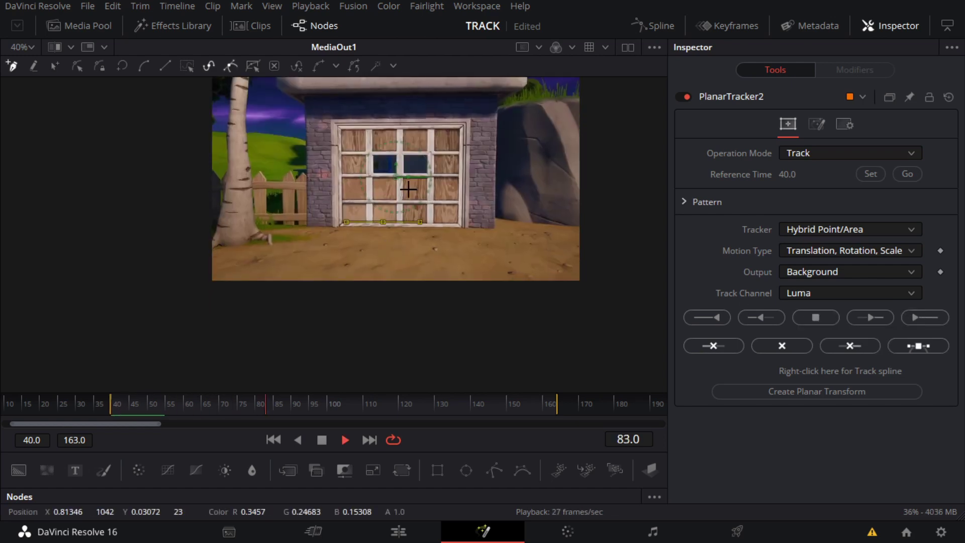
scroll(408, 189, "up", 2)
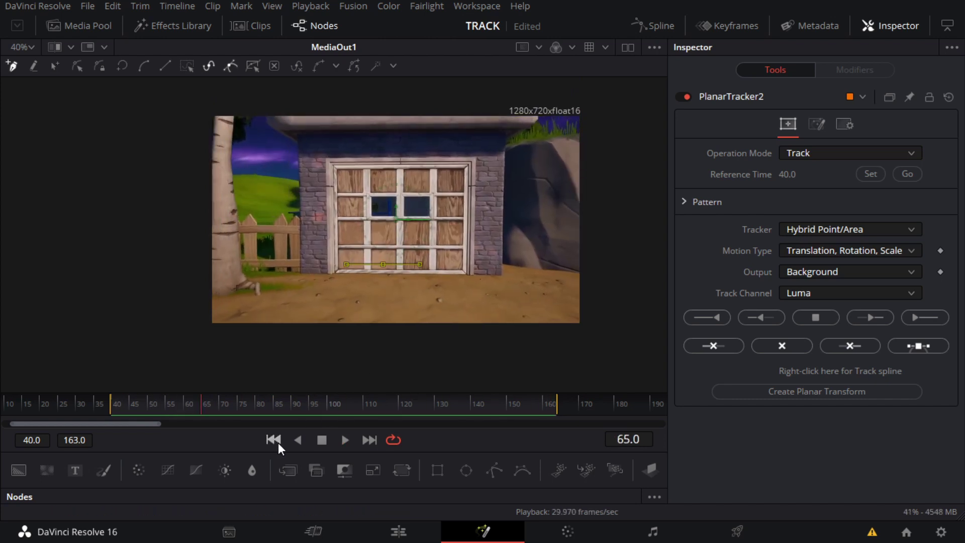
left_click(275, 441)
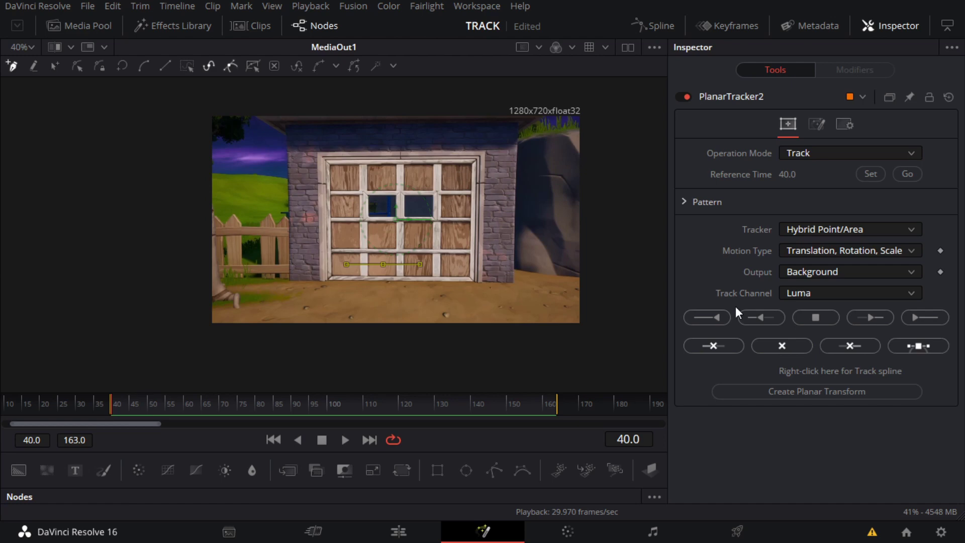
key("Left")
key("Right")
key("Right")
key("Left")
key("Left")
key("Right")
key("Left")
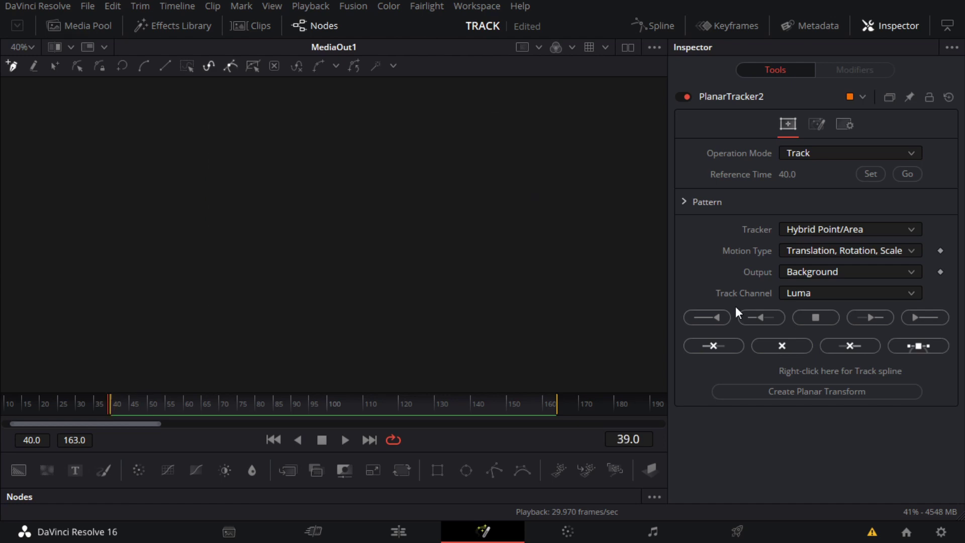
key("Right")
key("Left")
key("Right")
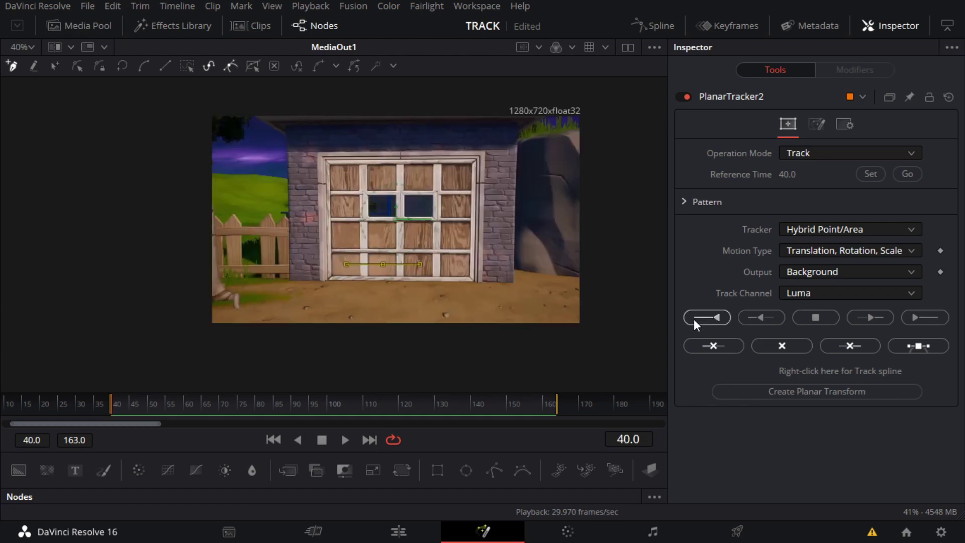
key("Right")
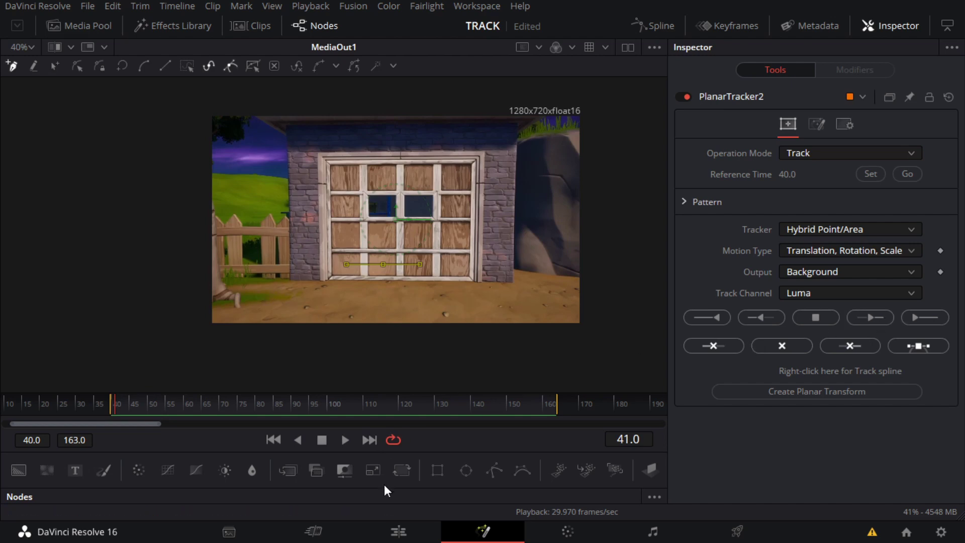
left_click_drag(383, 482, 437, 318)
Return to frame 40, move PlanarTracker2 up and right, and collapse the node graph.
left_click(272, 267)
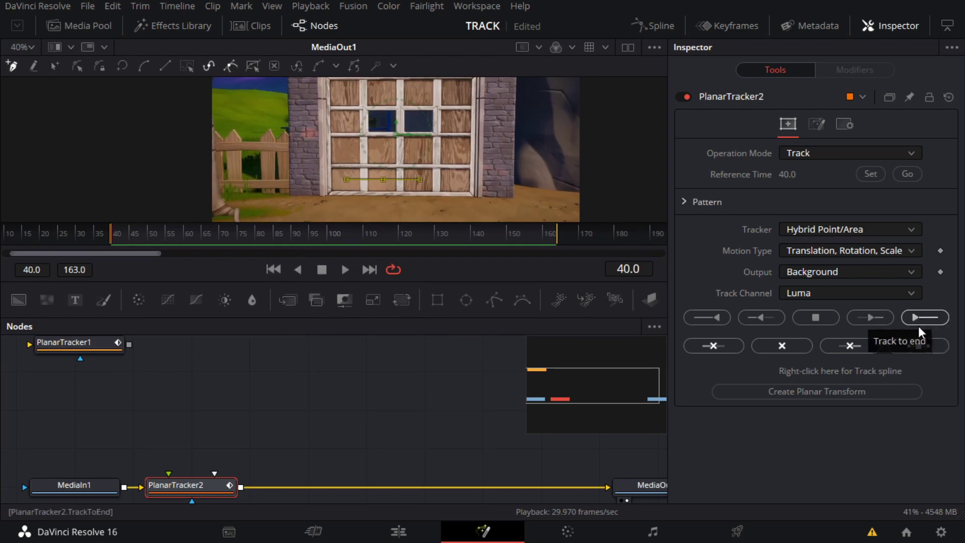
left_click_drag(182, 482, 238, 453)
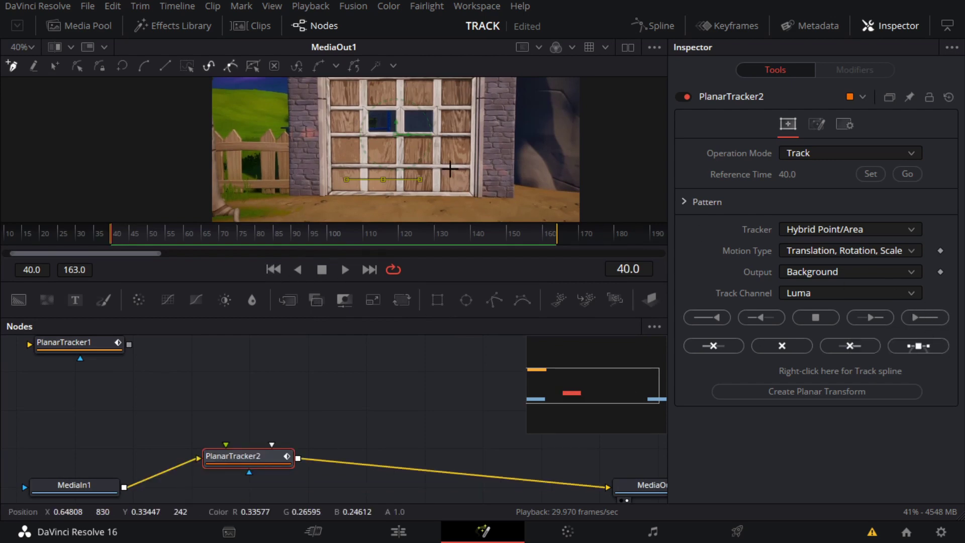
scroll(450, 170, "down", 3)
scroll(449, 169, "up", 2)
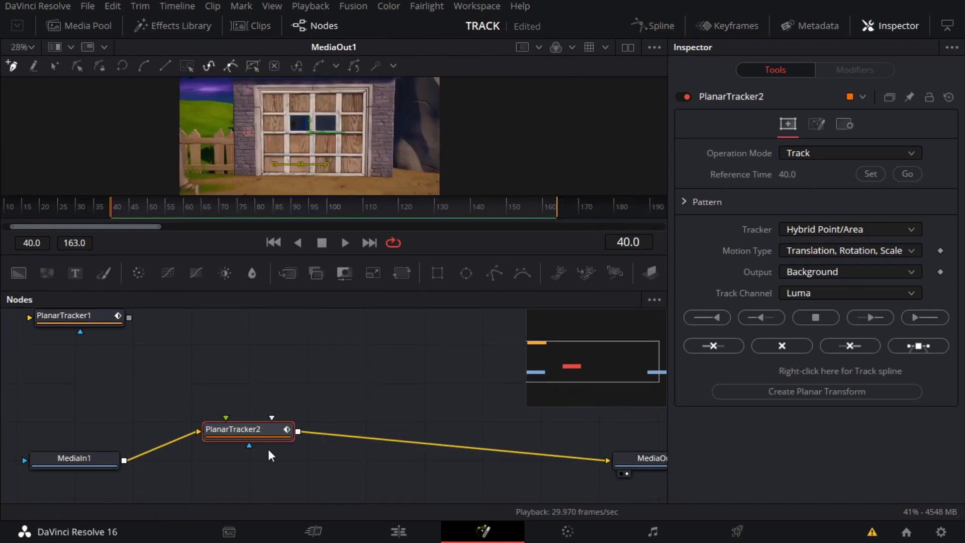
left_click(271, 394)
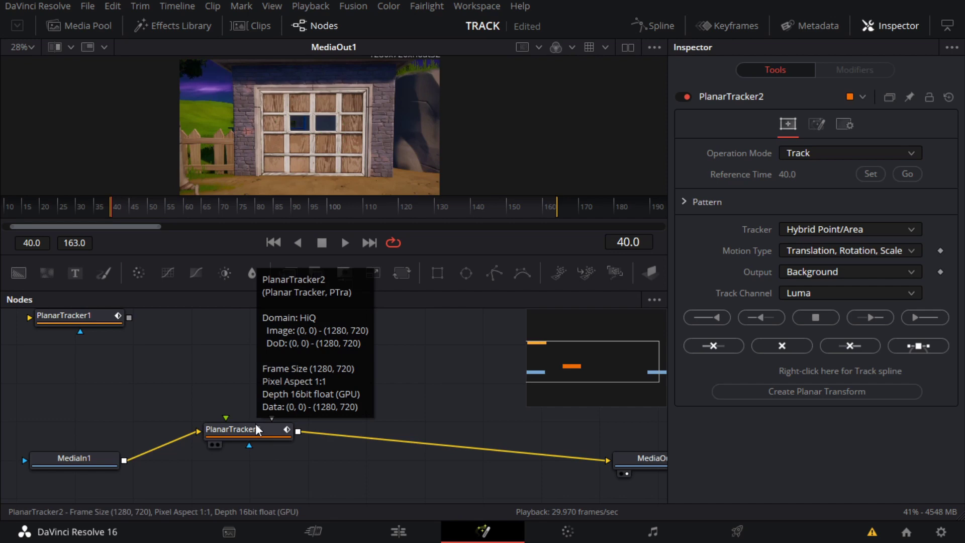
left_click(256, 427)
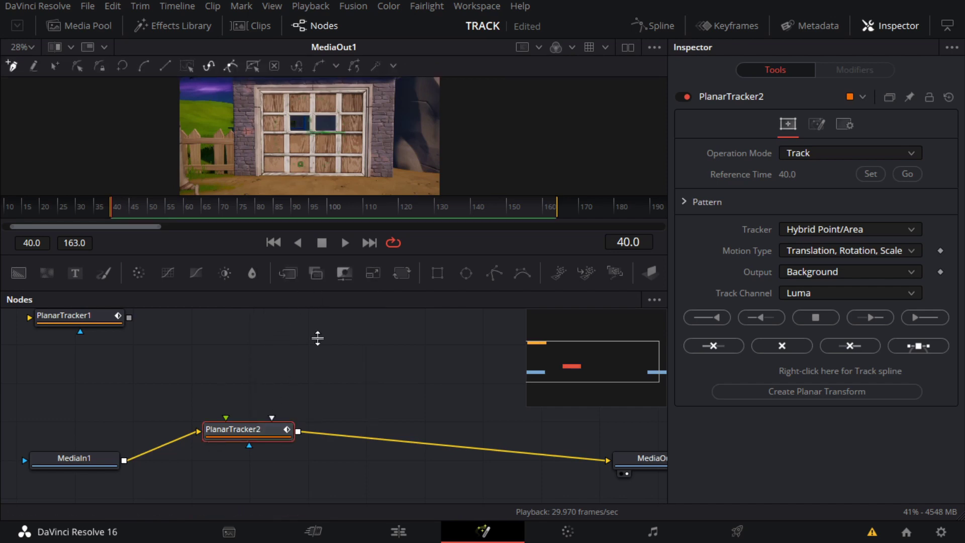
left_click_drag(319, 338, 319, 505)
scroll(257, 200, "up", 3)
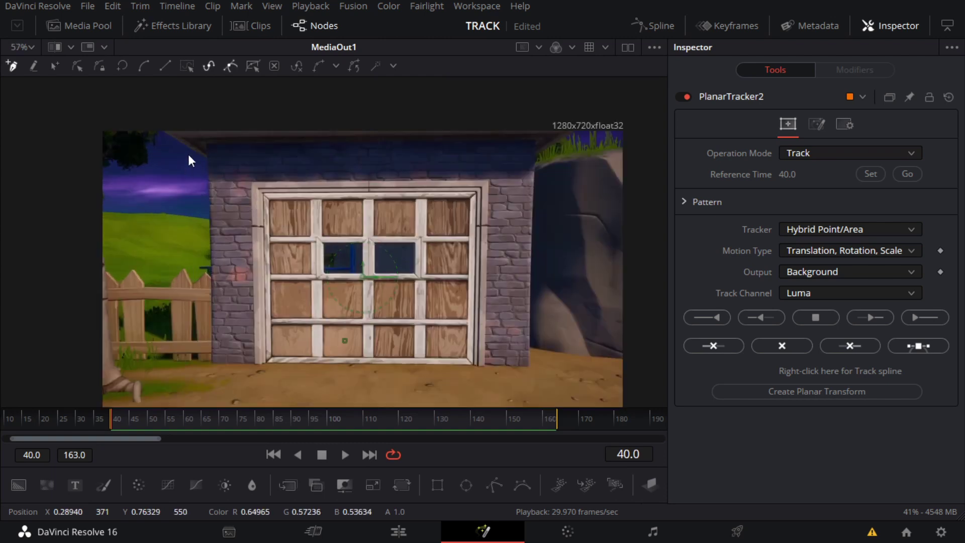
Place initial pattern points around the garage roof corner and door.
left_click(206, 143)
left_click(511, 223)
left_click(473, 331)
left_click(345, 347)
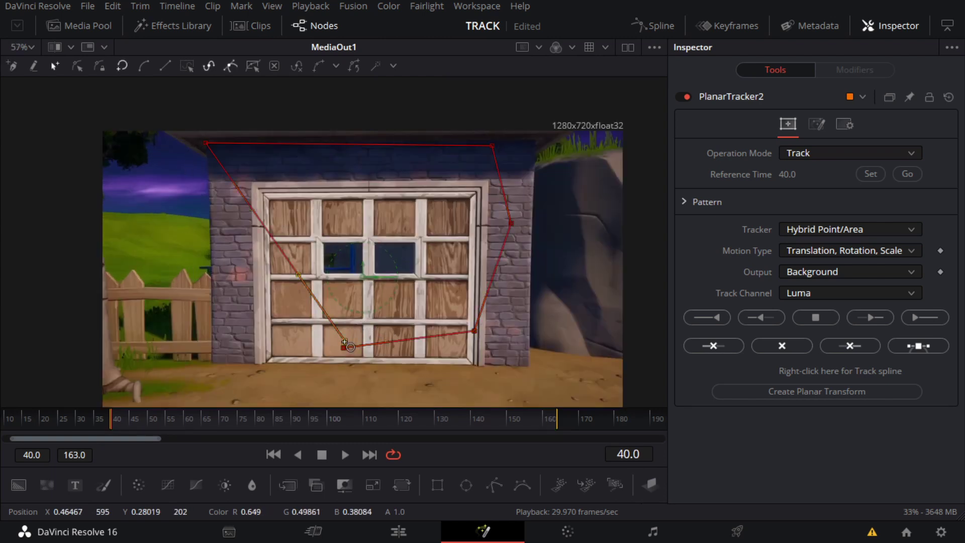
scroll(344, 347, "down", 2)
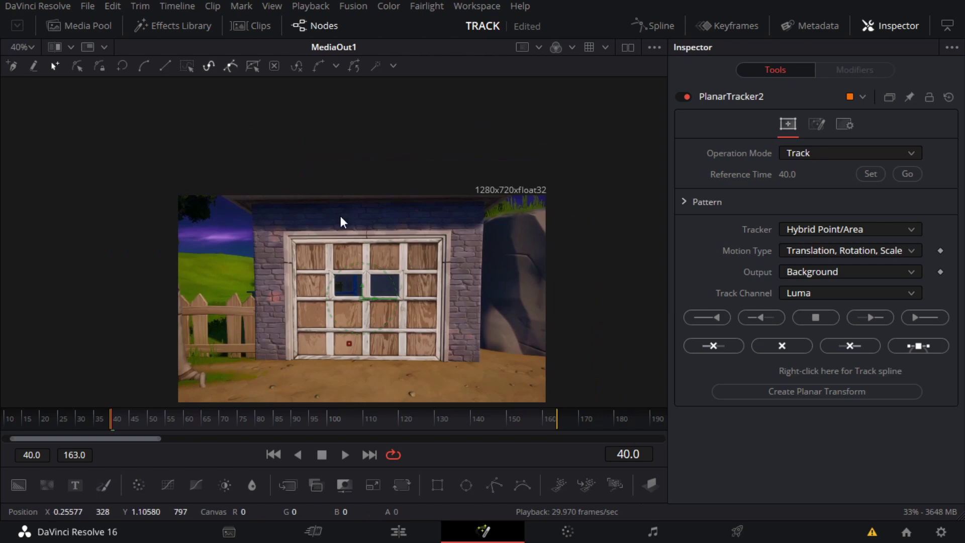
Draw a closed Click Append polygon around the whole garage, then select its corner points.
left_click(11, 67)
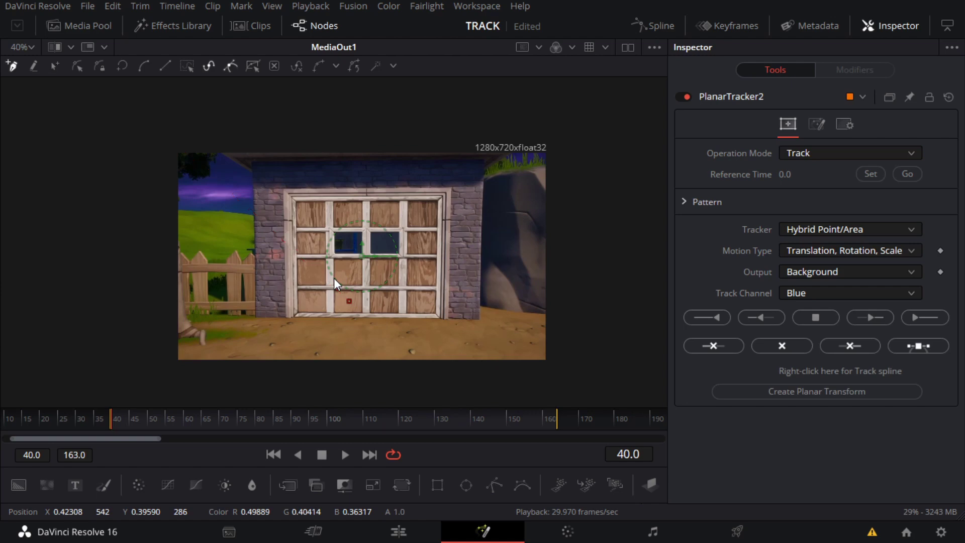
left_click(161, 218)
left_click(150, 135)
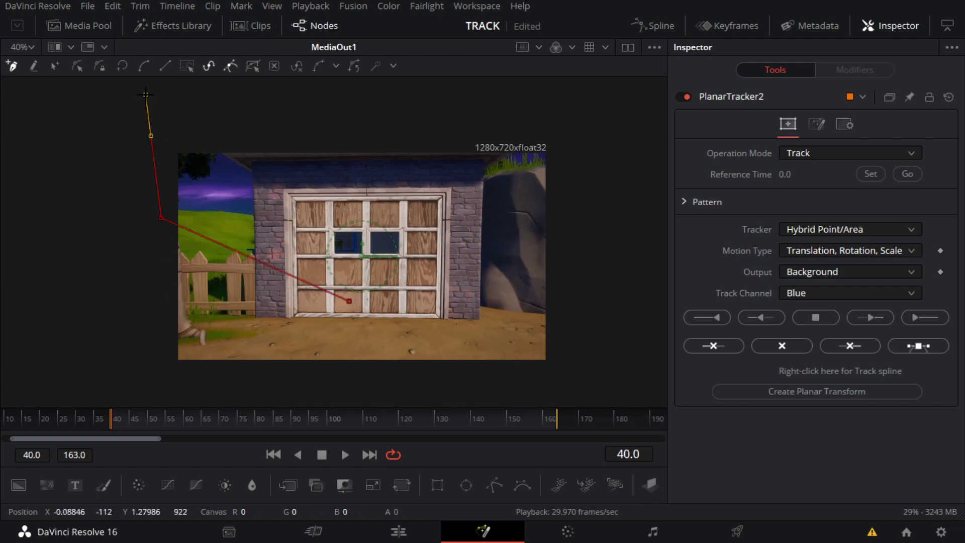
left_click(555, 115)
left_click(580, 380)
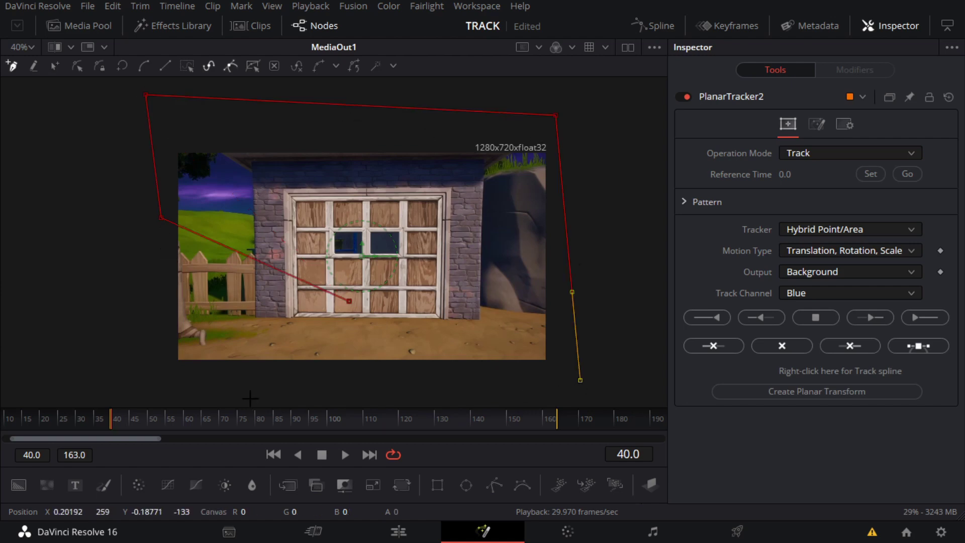
left_click(128, 384)
left_click(348, 300)
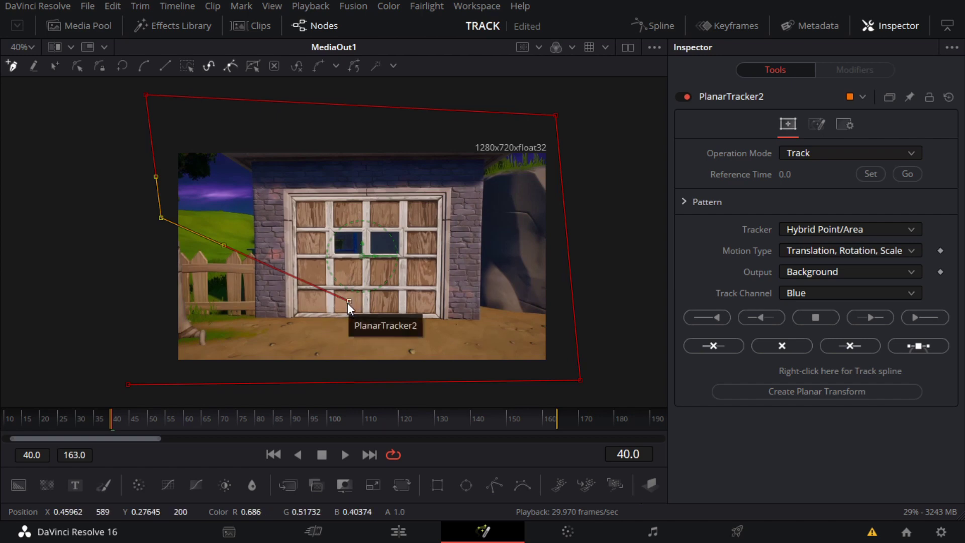
left_click(349, 302)
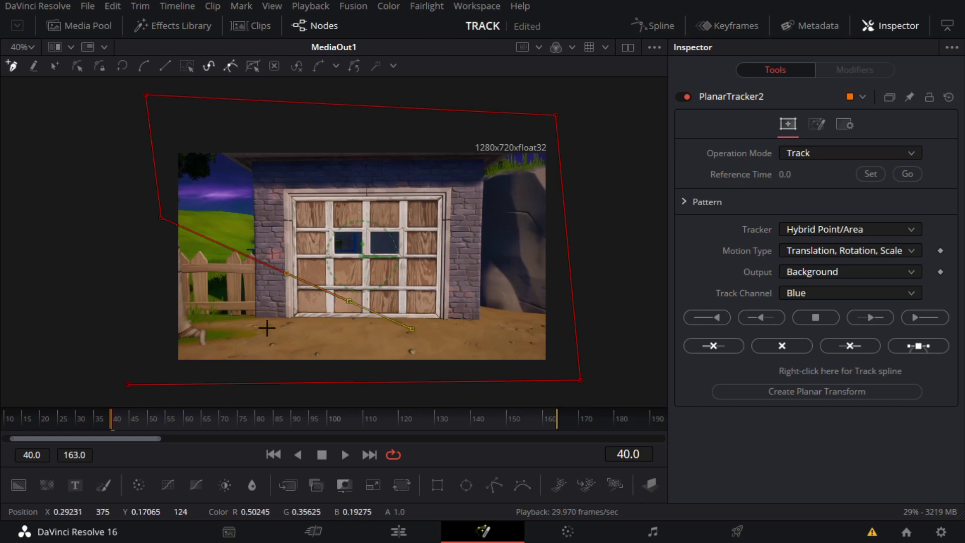
left_click(129, 384)
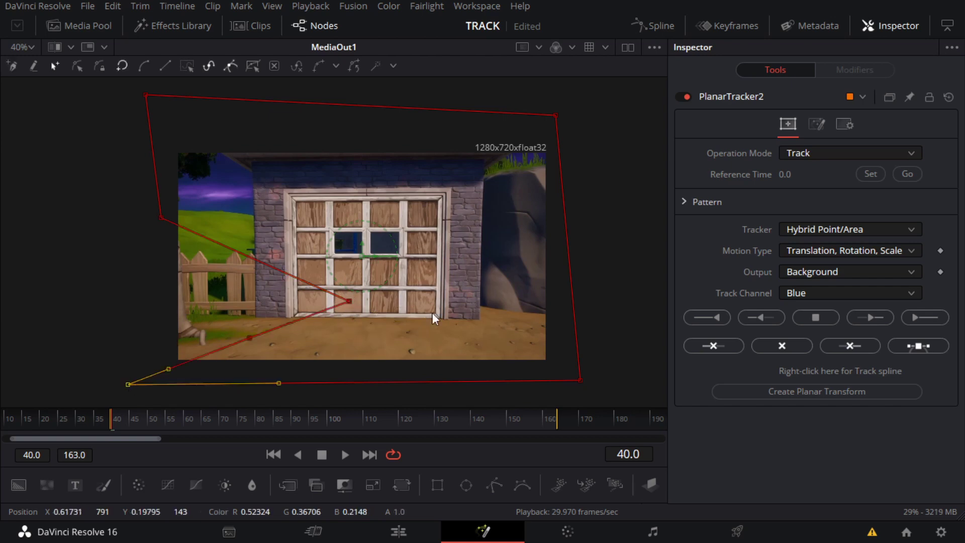